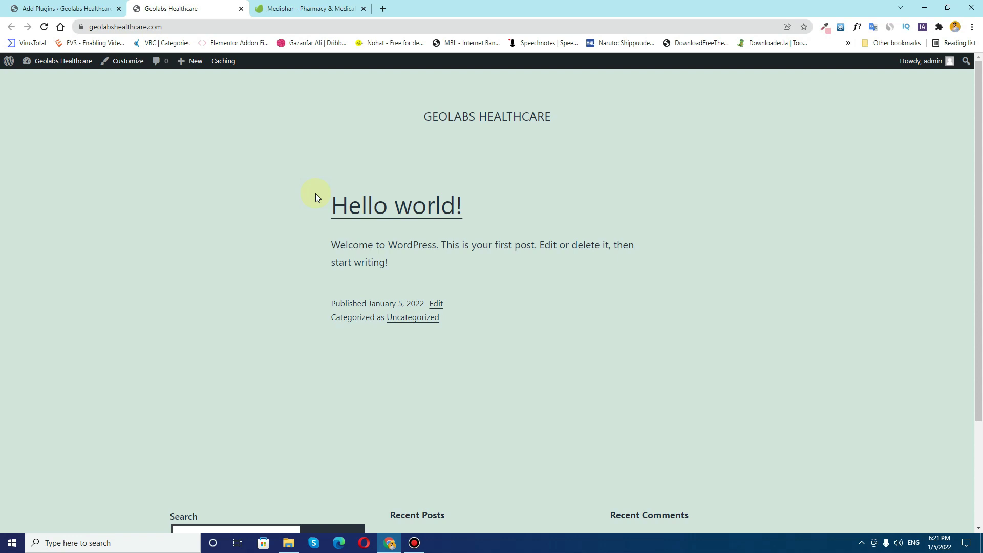
Step: Scroll the Mediphar Pharmacy & Medical kit page down to its Required Plugin and install sections
click(297, 8)
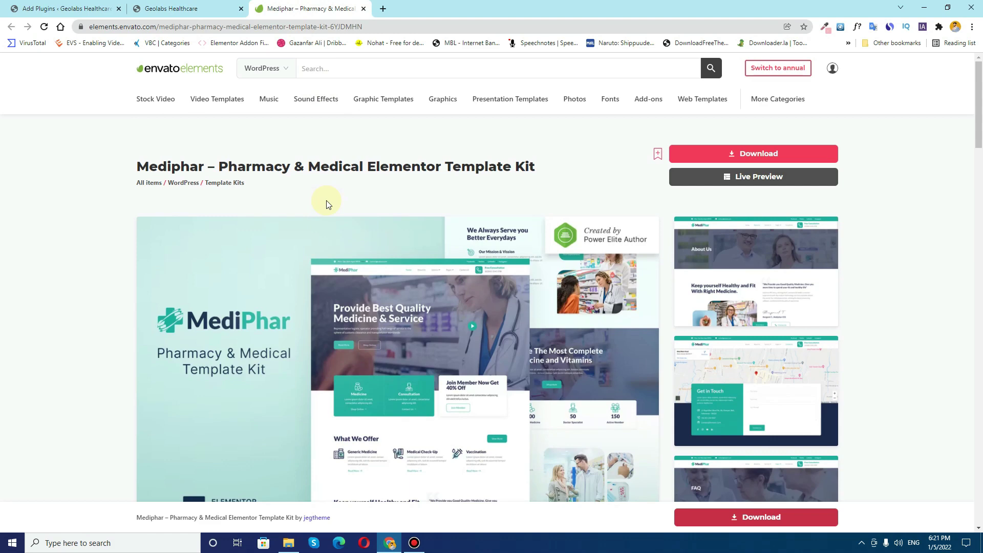
click(64, 8)
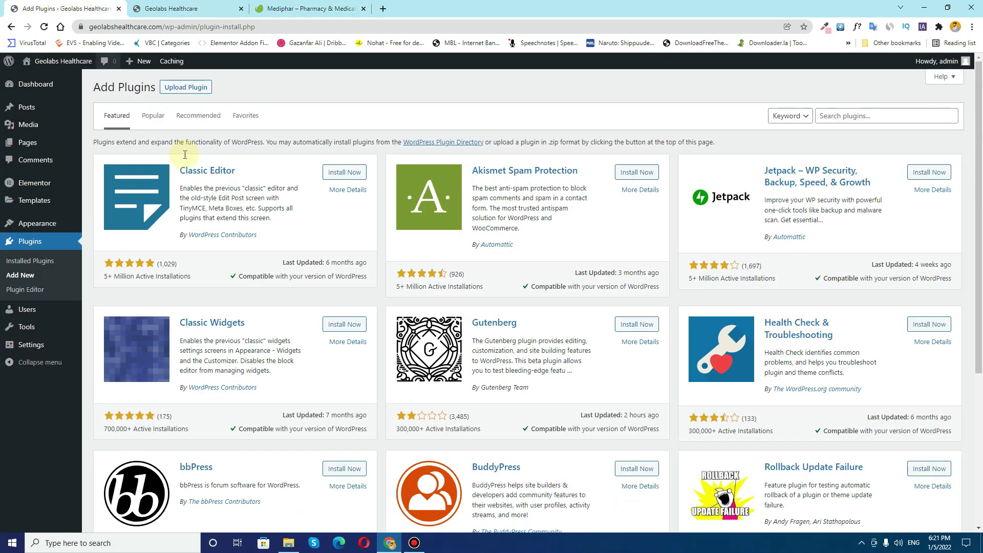
scroll(256, 205, down, 5)
scroll(256, 201, up, 10)
key(ctrl+shift+Tab)
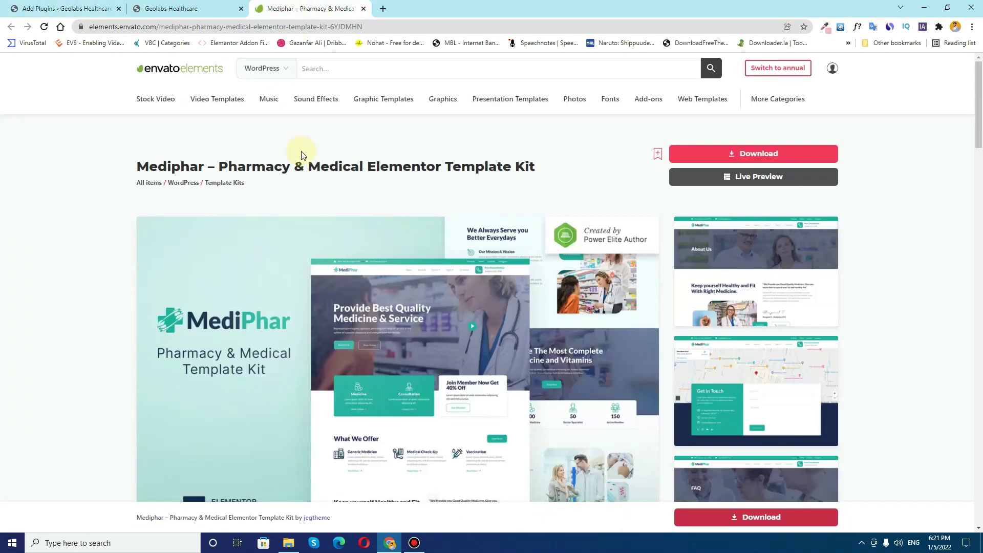
scroll(303, 156, down, 2)
scroll(303, 156, down, 6)
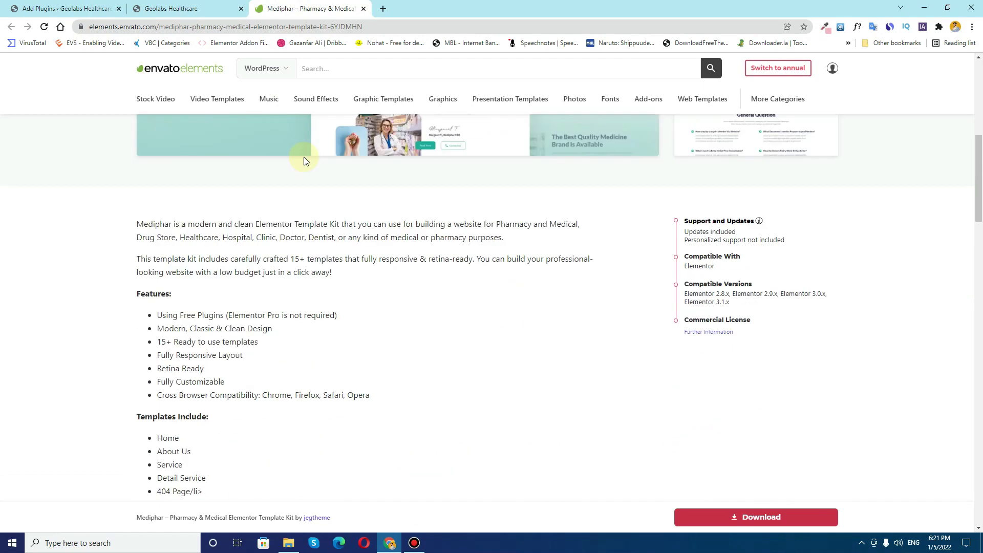
scroll(303, 157, down, 4)
scroll(304, 160, down, 5)
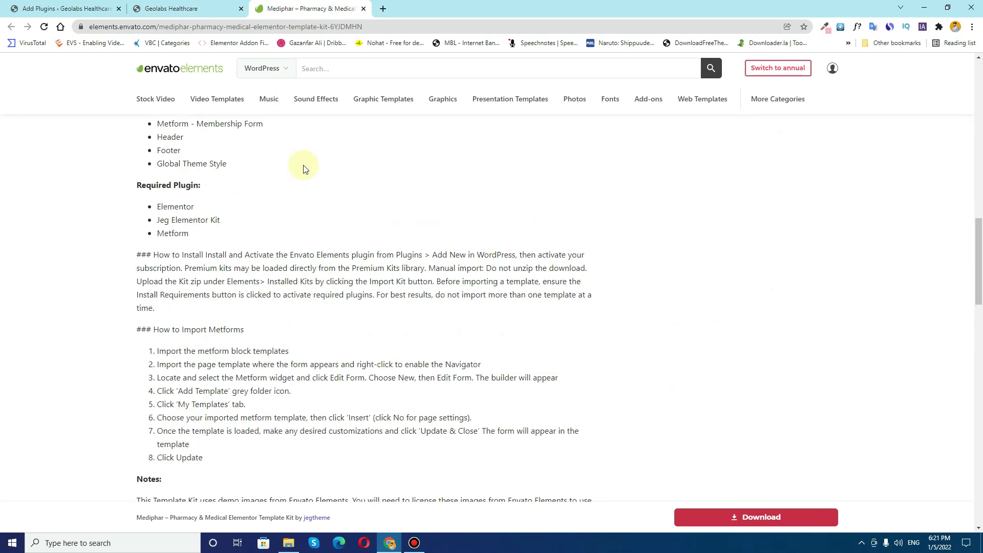
scroll(303, 166, up, 9)
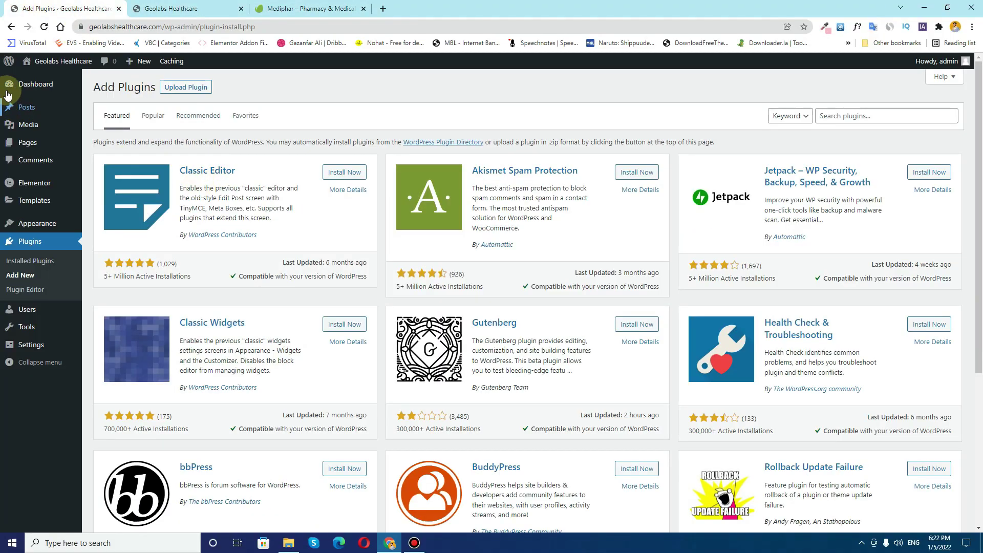
Step: Go to the Geolabs Healthcare admin Dashboard
click(56, 91)
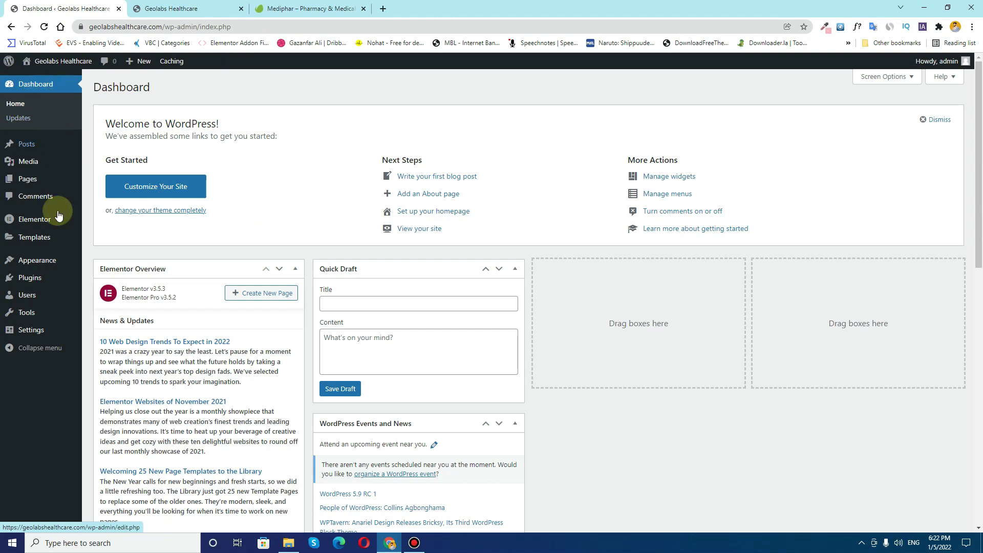
Step: Search plugins for 'envato', then install and activate Envato Elements – Photos & Elementor Templates
click(30, 277)
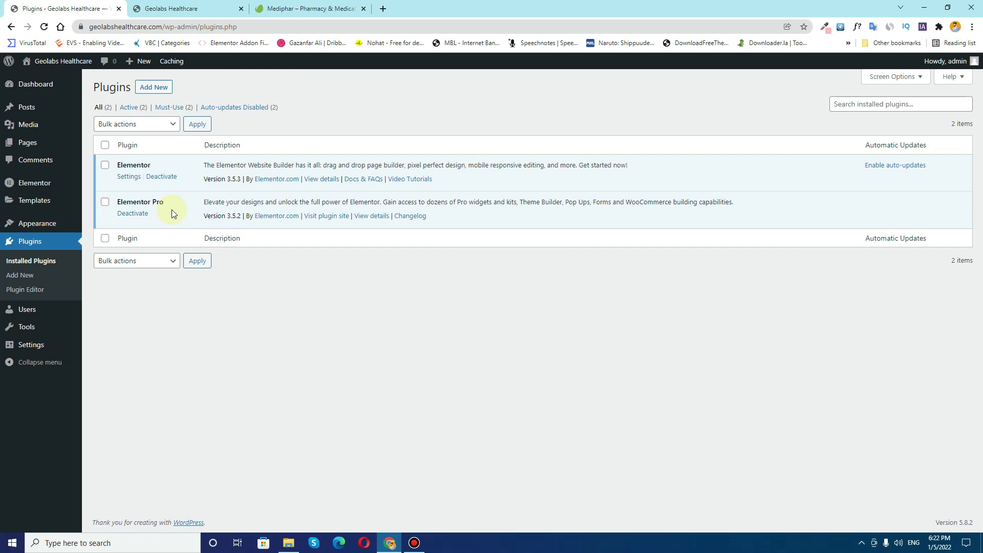
click(165, 89)
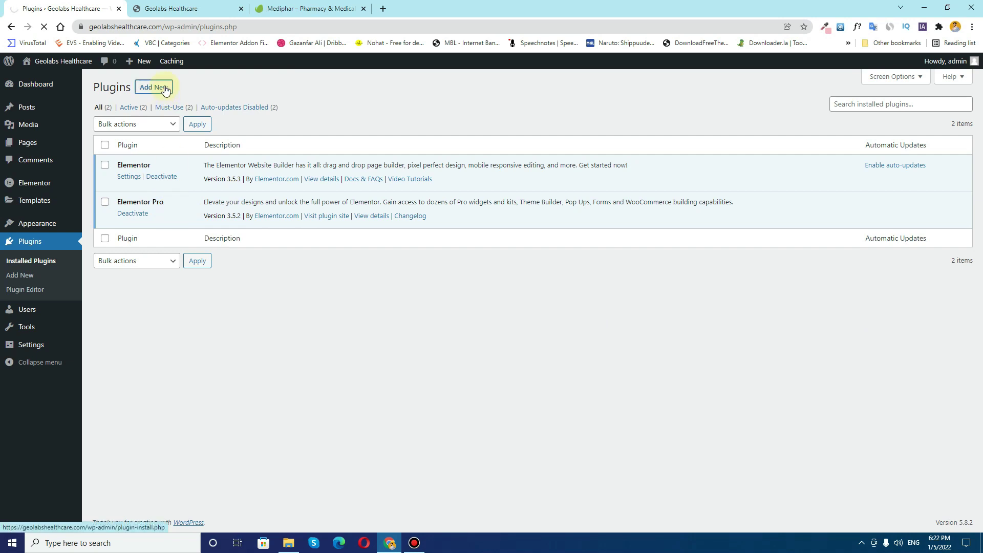
click(852, 117)
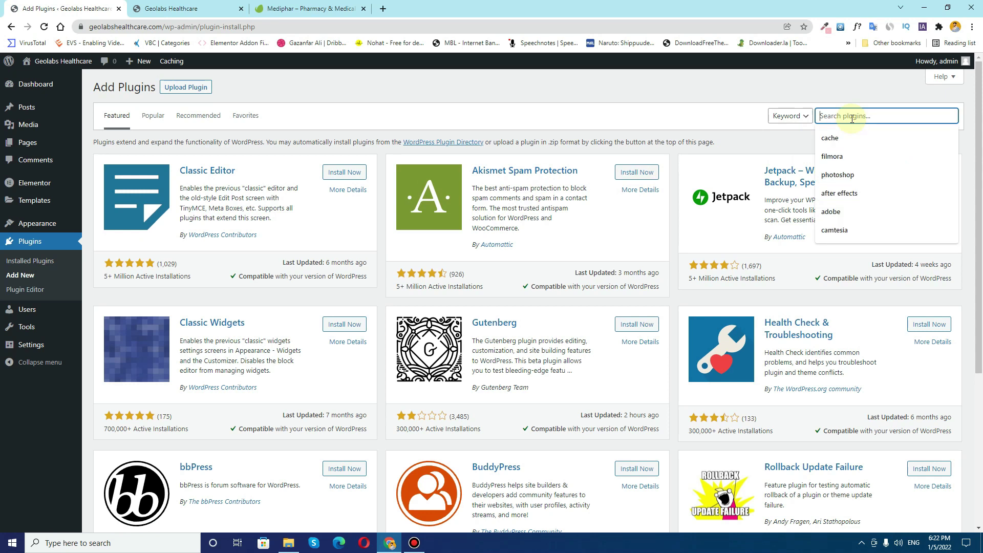
text(envato)
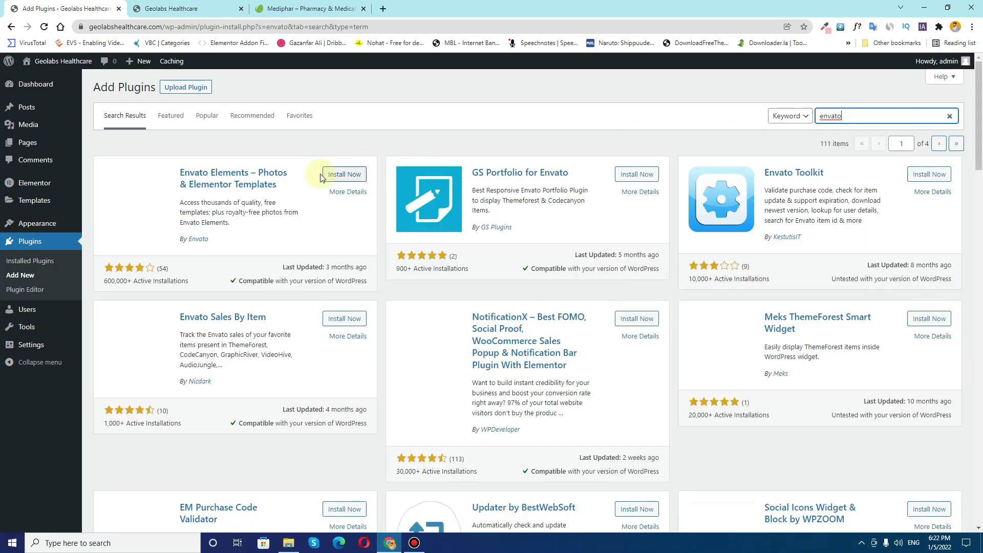
click(353, 176)
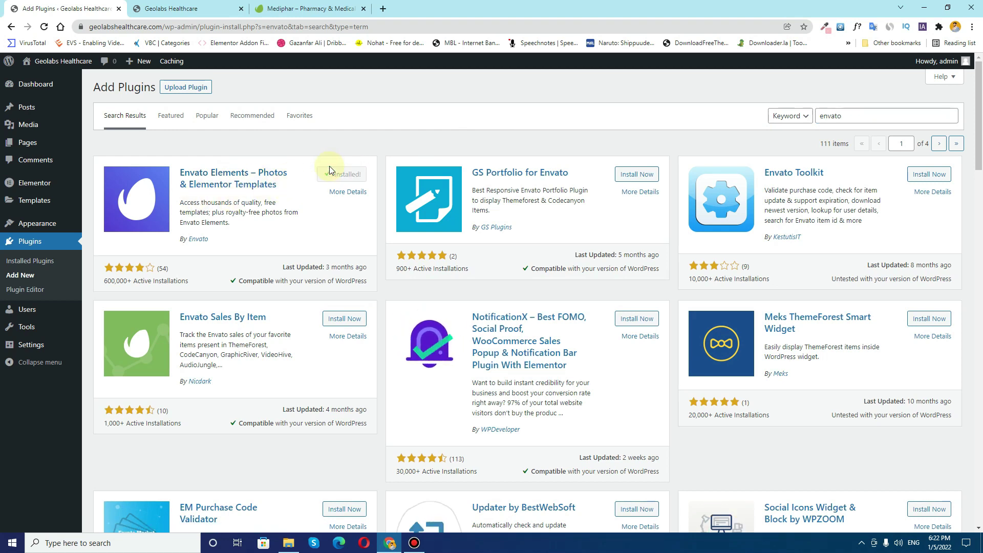
click(346, 175)
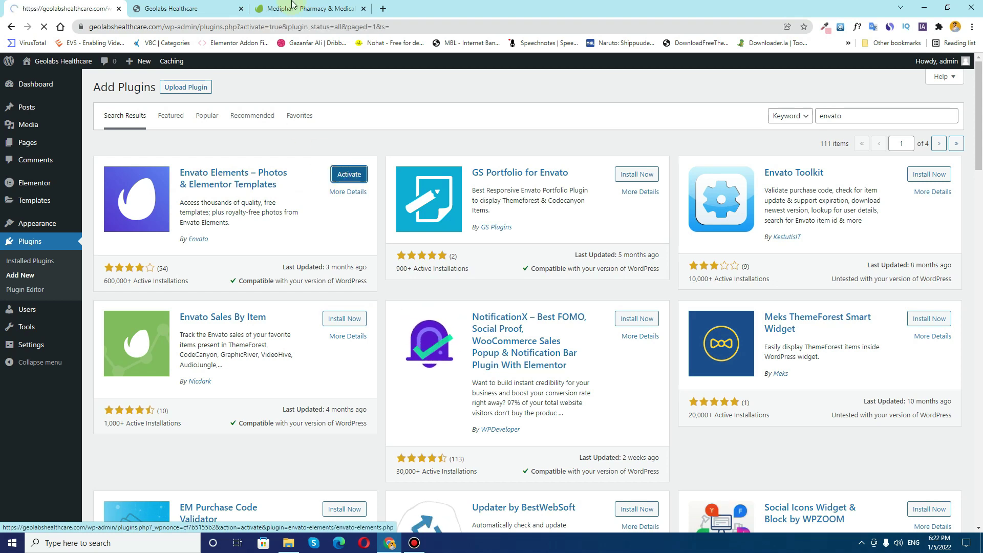
click(302, 9)
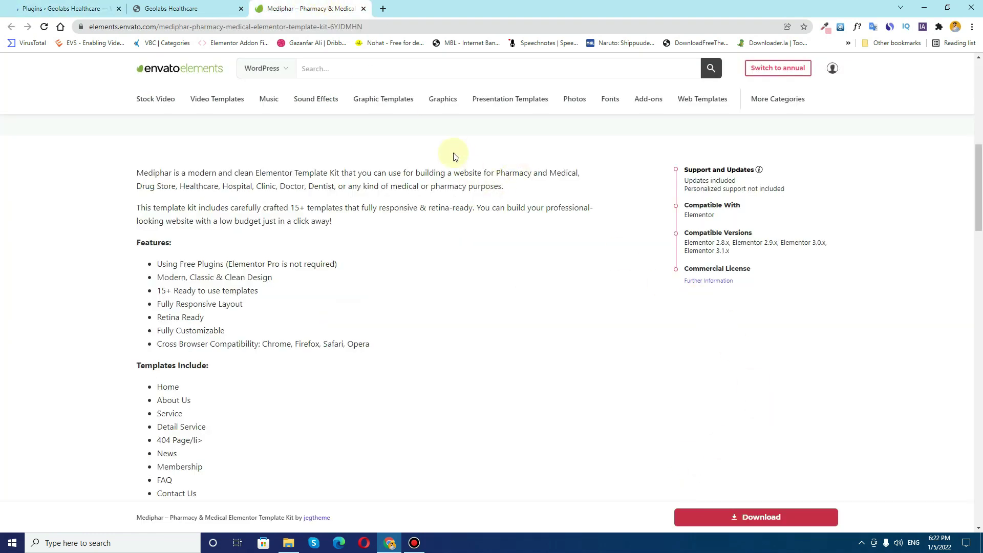
Step: Add the Mediphar kit to the 'my' project and download it
scroll(452, 154, up, 8)
scroll(452, 153, up, 1)
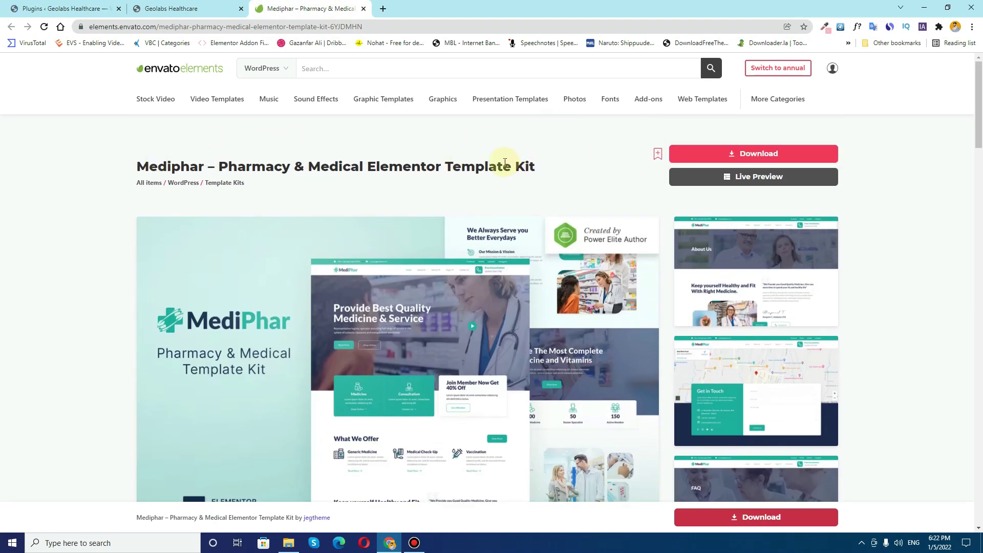
click(750, 155)
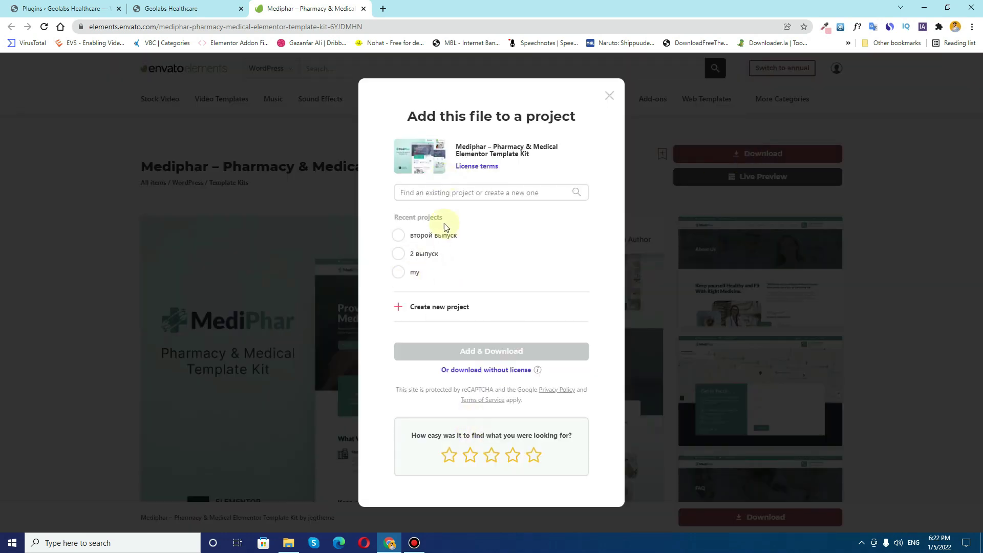
click(416, 273)
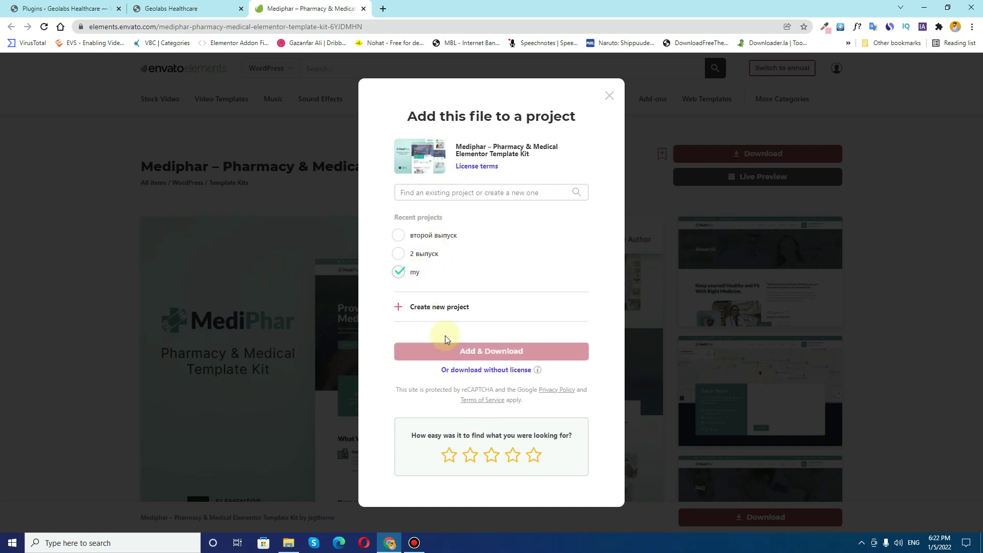
click(608, 100)
click(67, 8)
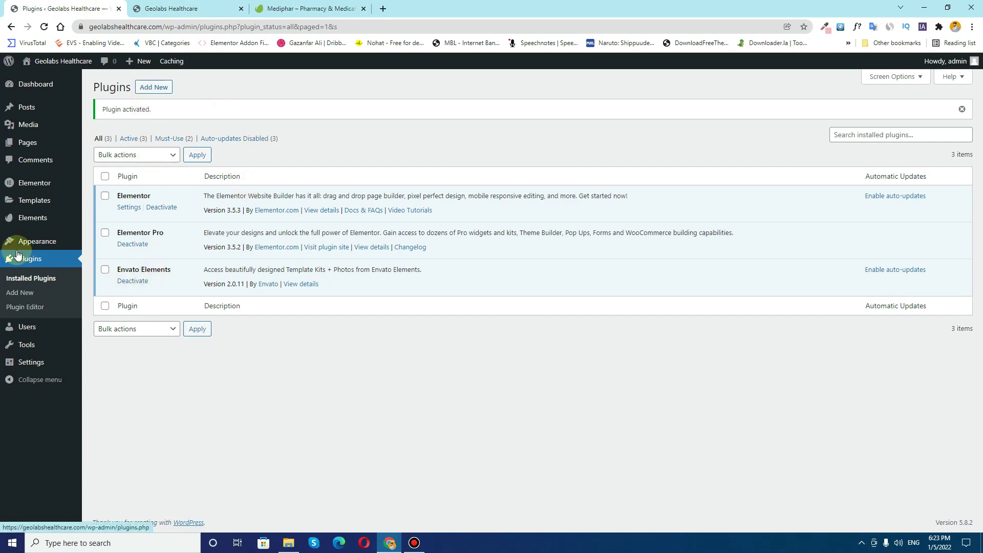
Step: Upload the mediphar kit ZIP file under Elements > Installed Kits
mouse_move(25, 220)
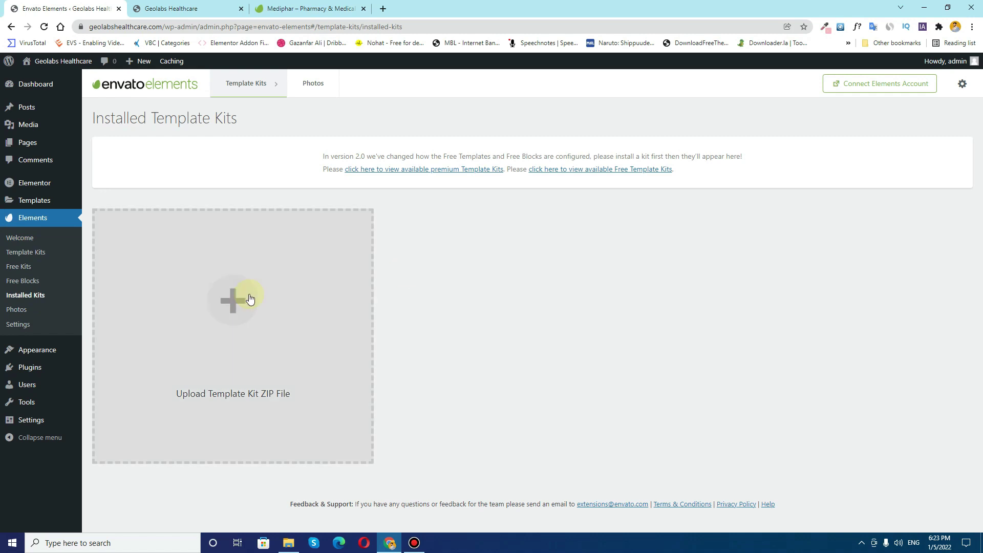
click(216, 305)
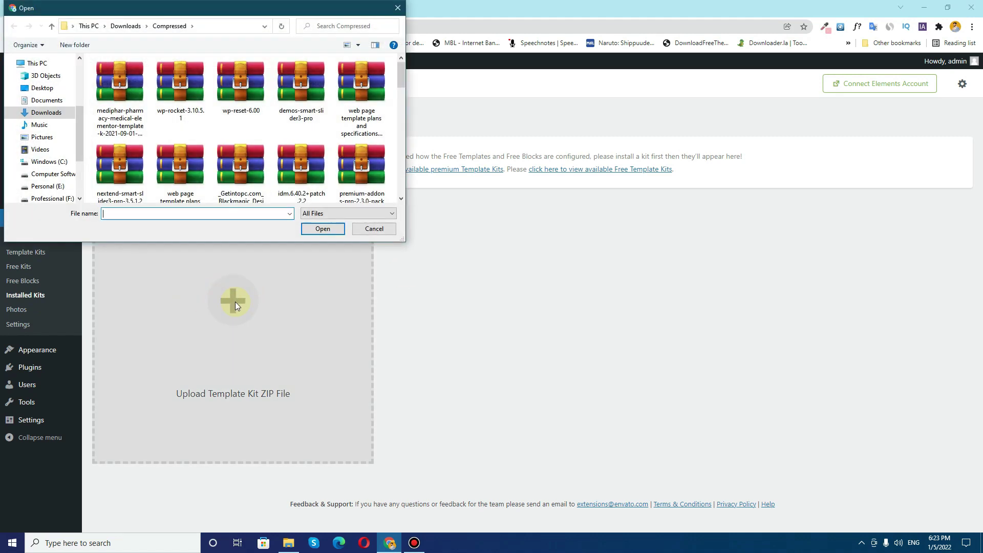
click(131, 122)
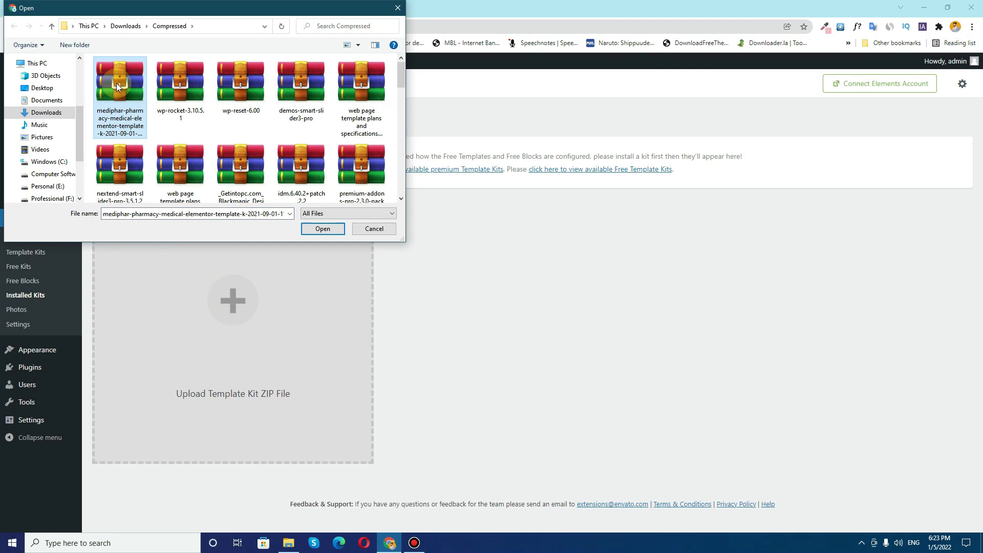
click(328, 230)
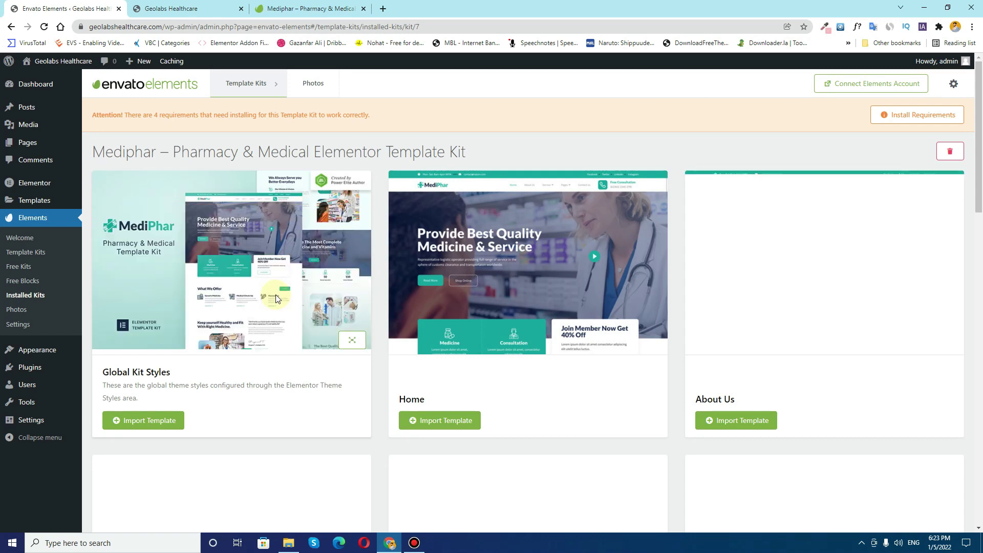
Step: Read the kit's warning about 4 missing requirements
scroll(269, 320, down, 18)
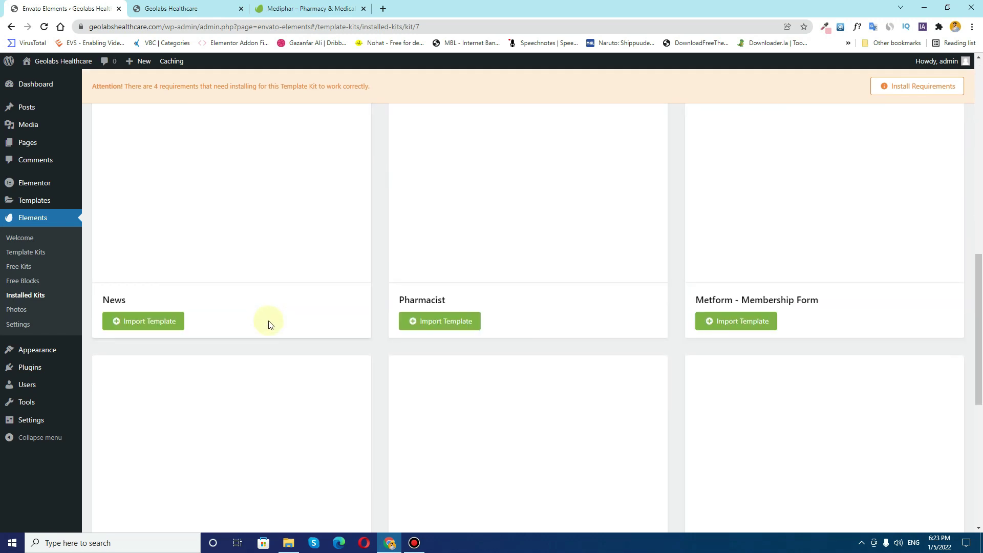
scroll(270, 327, up, 20)
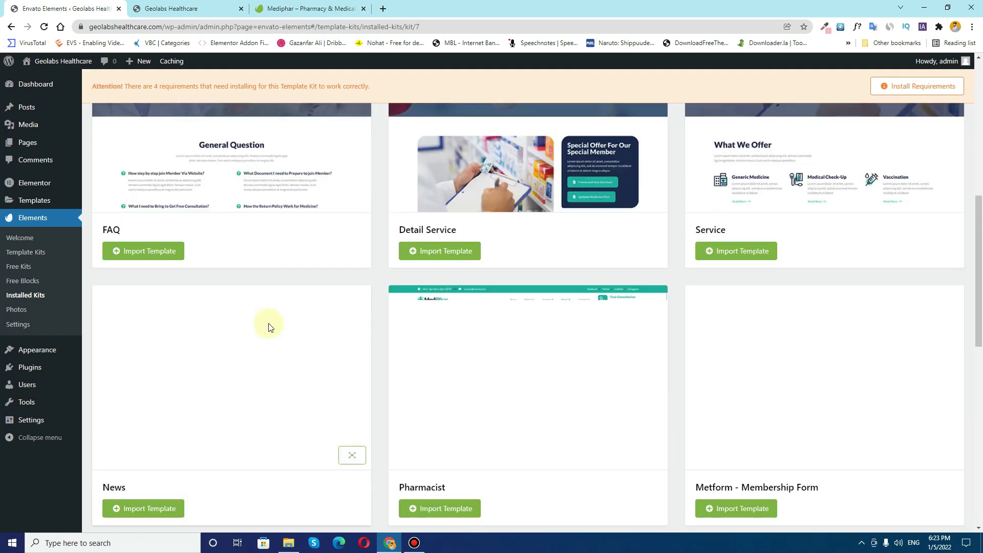
scroll(268, 325, up, 1)
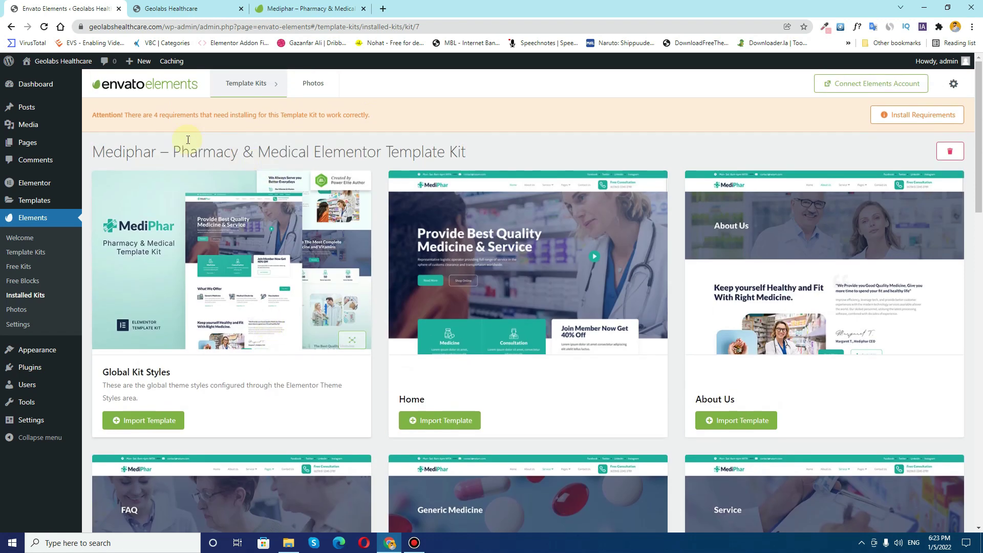
drag(93, 116, 389, 118)
click(189, 121)
drag(150, 114, 290, 115)
click(199, 116)
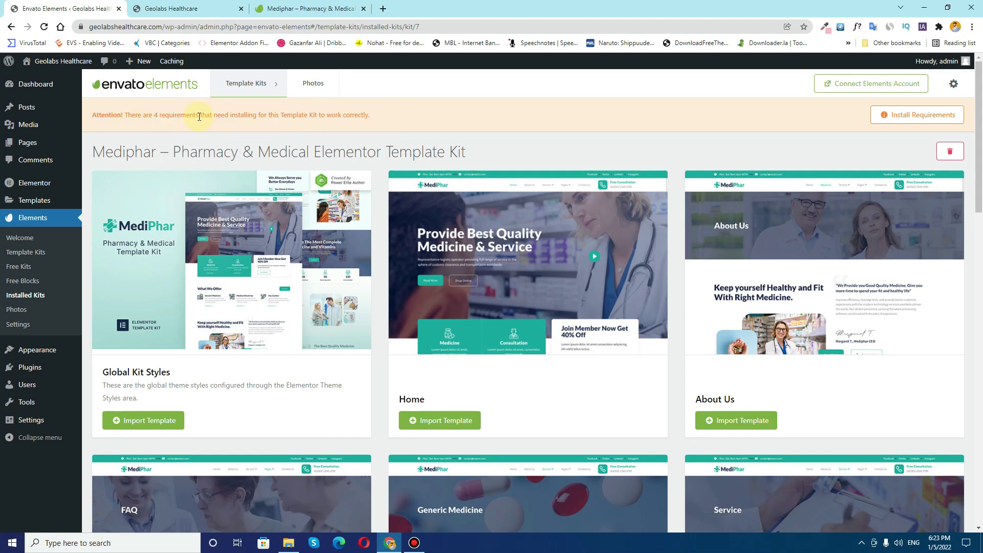
Step: Install all four selected requirements, including Jeg Elementor Kit and MetForm
click(902, 119)
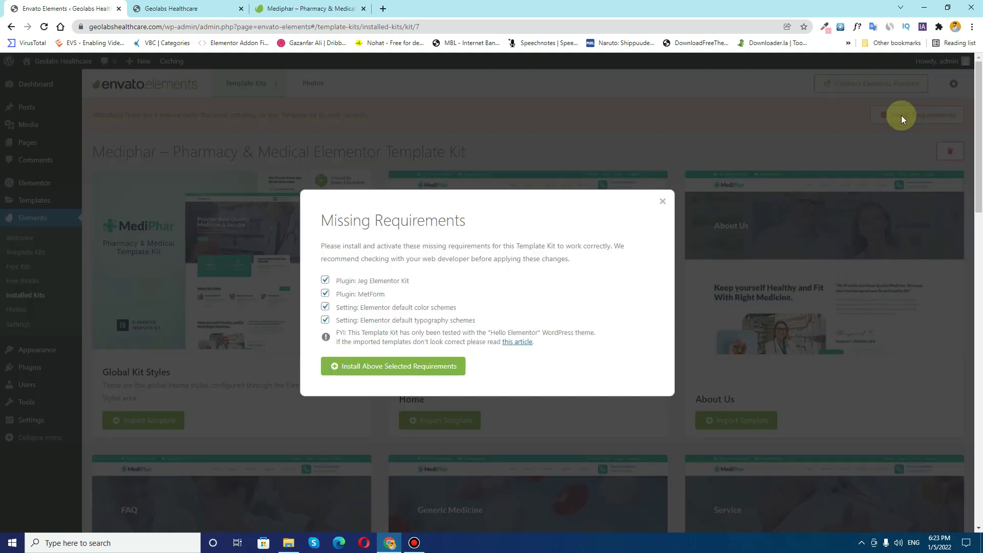
click(373, 368)
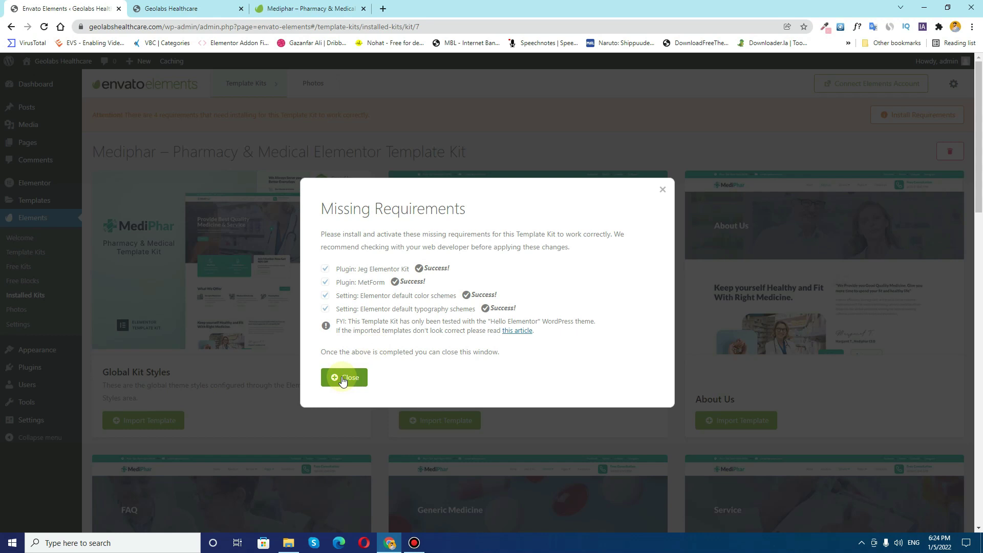
click(344, 377)
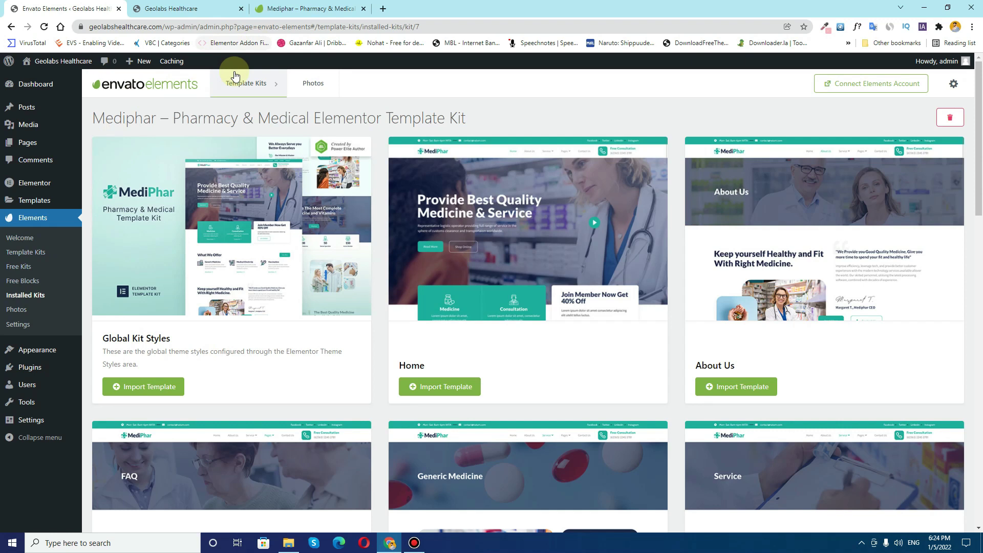
Step: Open the Appearance > Themes page in a new tab
mouse_move(222, 94)
click(312, 9)
click(57, 8)
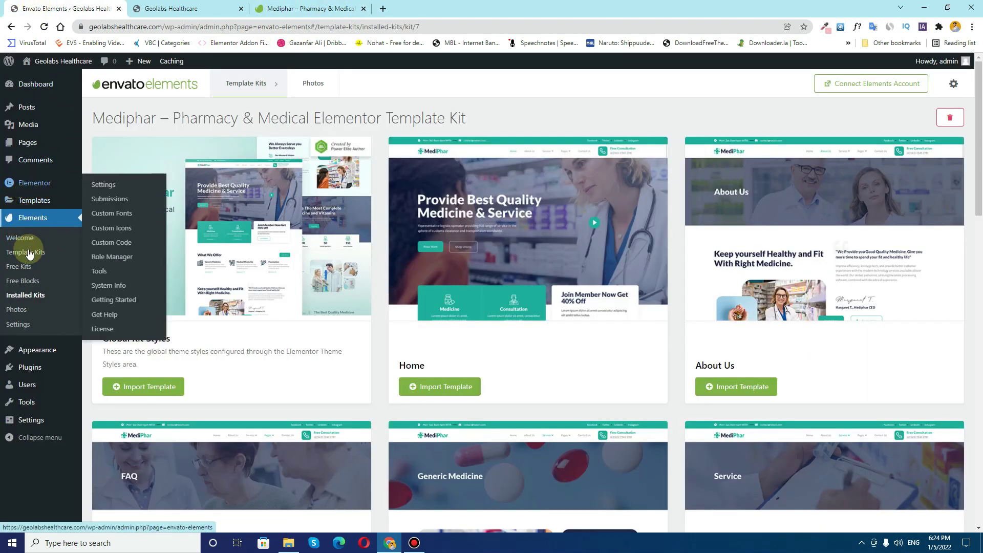
mouse_move(26, 351)
ctrl+click(103, 352)
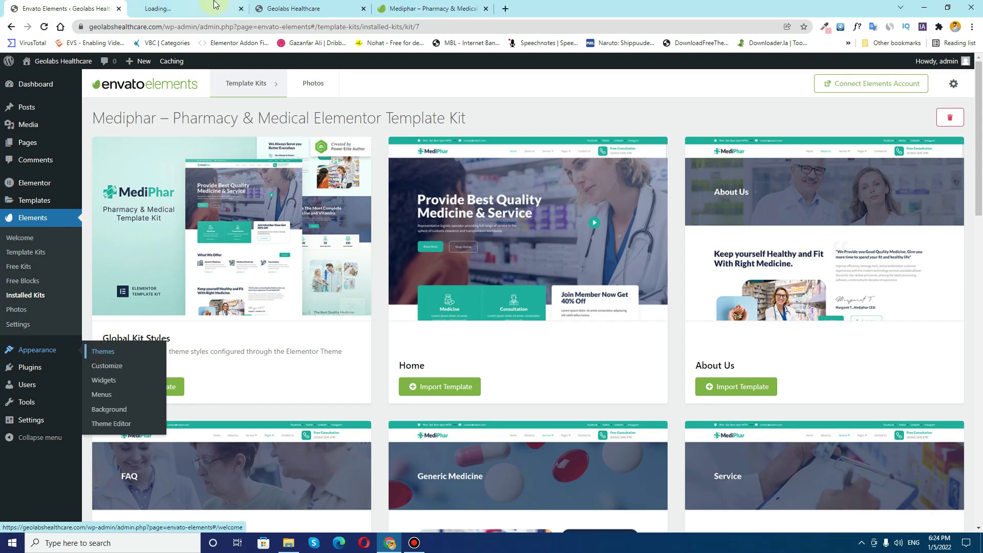
key(ctrl+Tab)
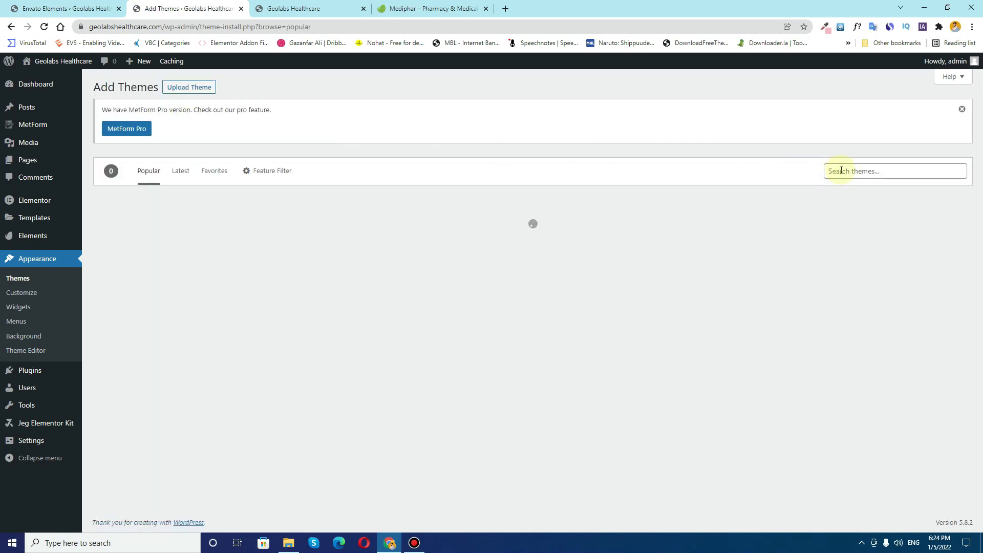
Step: Search themes for 'Hello', then install and activate Hello Elementor
click(845, 169)
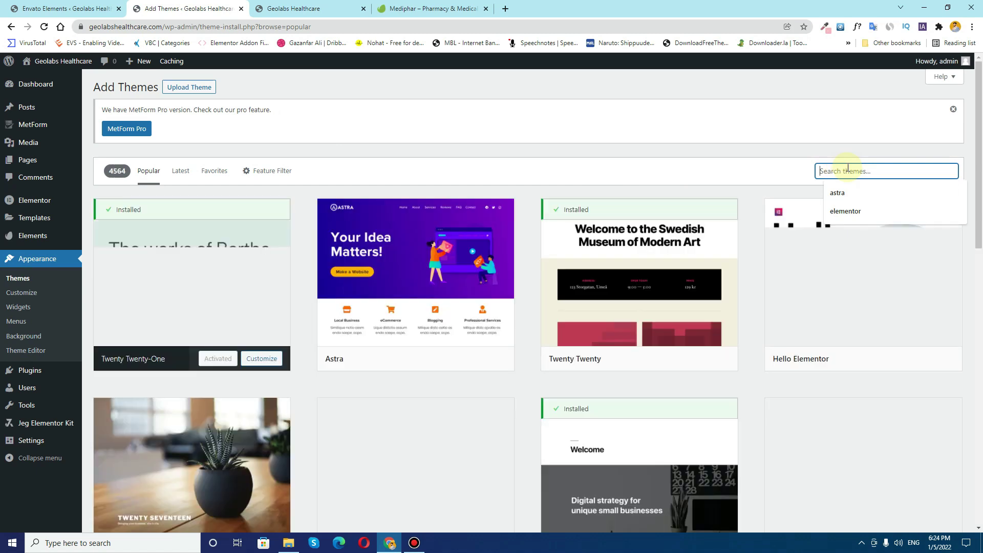
text(Hello)
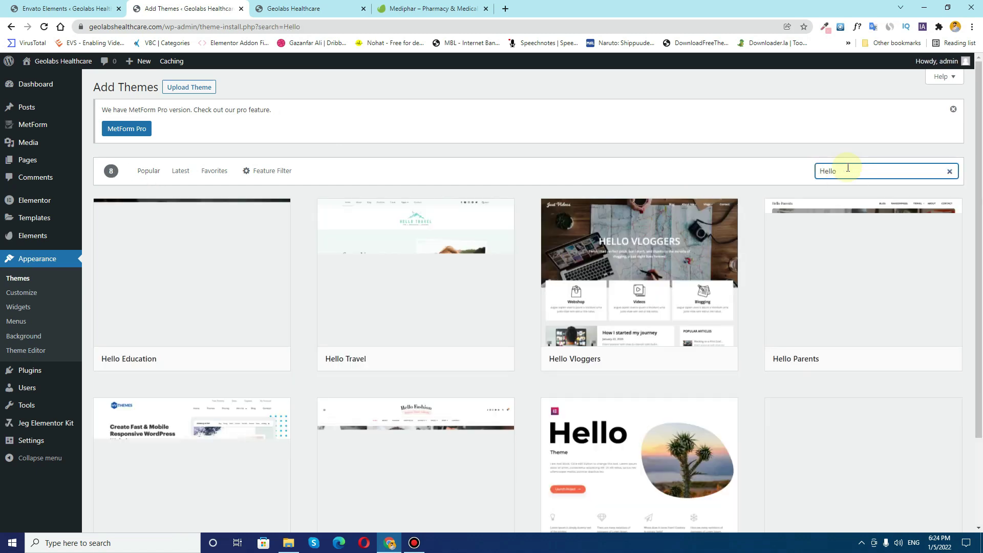
scroll(650, 321, down, 2)
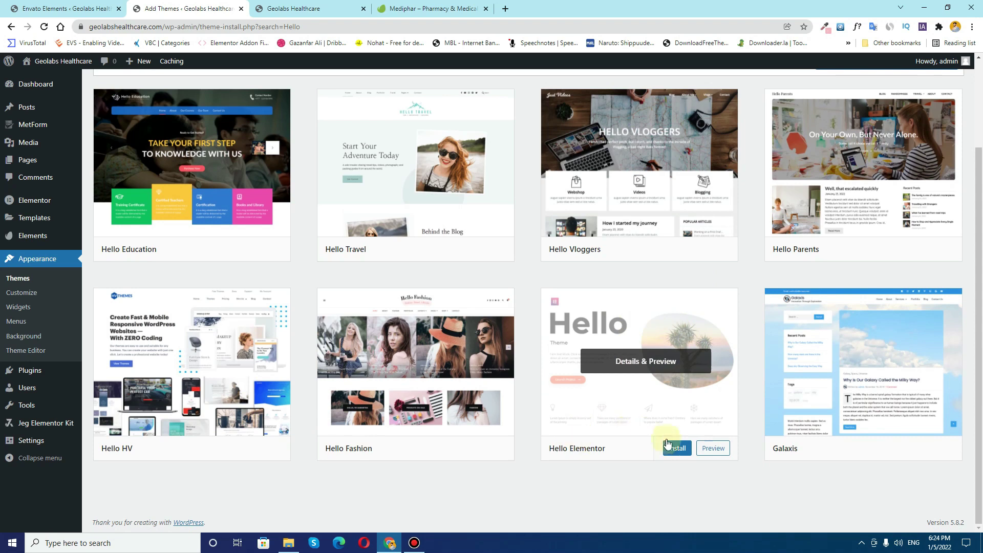
click(681, 448)
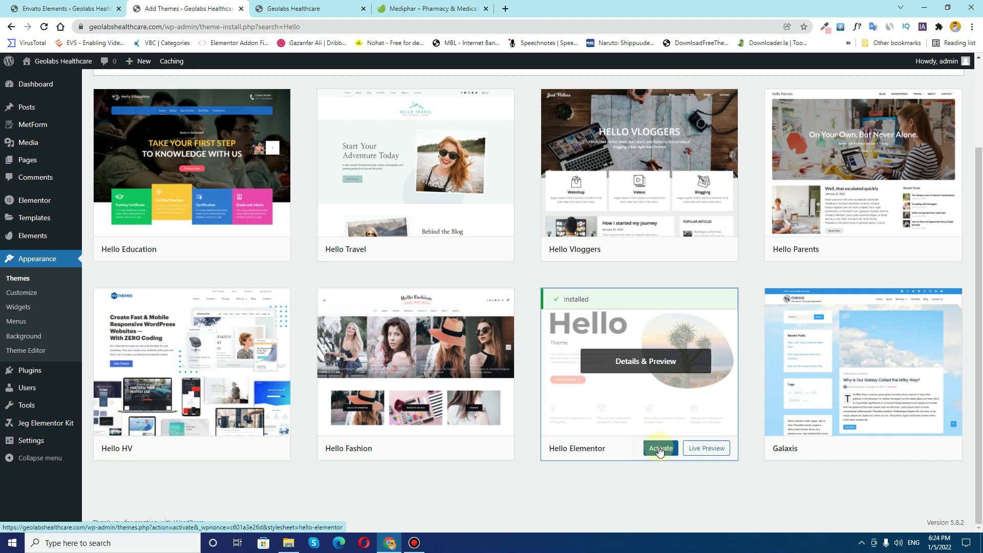
click(661, 448)
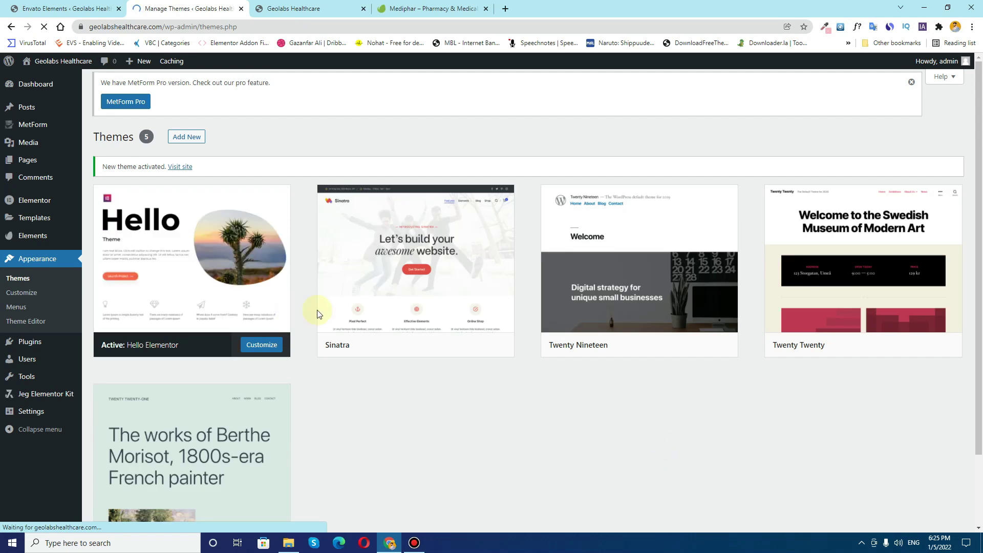
Step: Delete the Sinatra, Twenty Nineteen, Twenty Twenty and Twenty Twenty-One themes
click(460, 316)
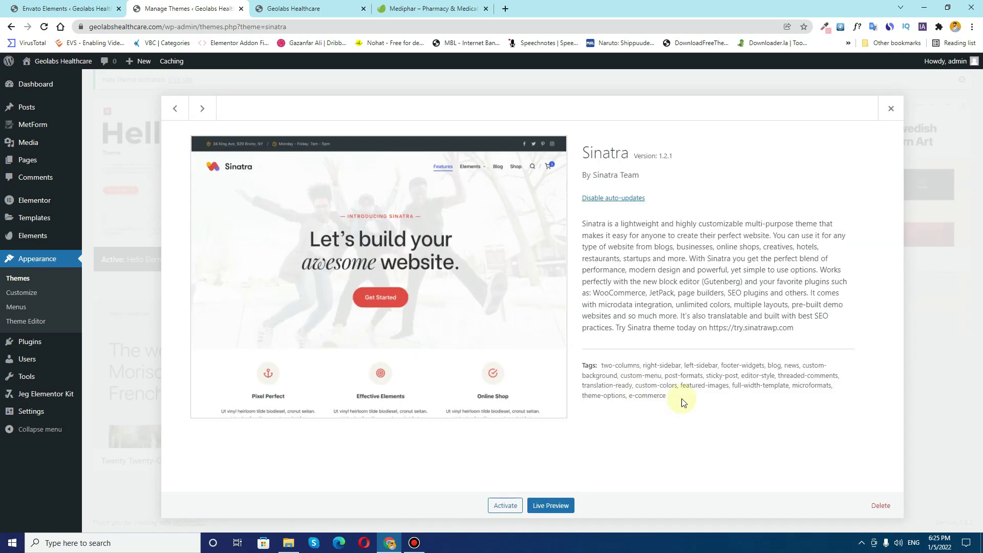
click(880, 505)
click(541, 101)
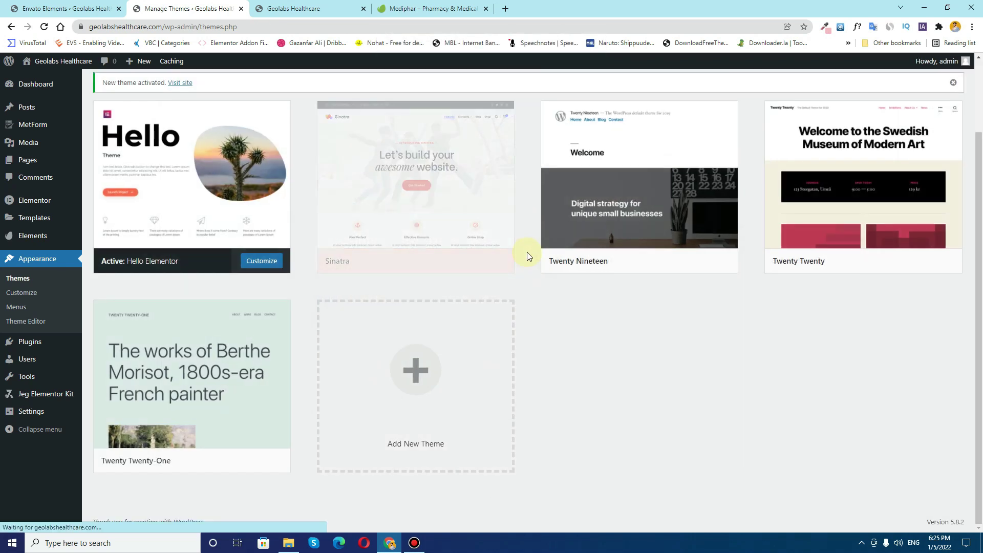
click(476, 220)
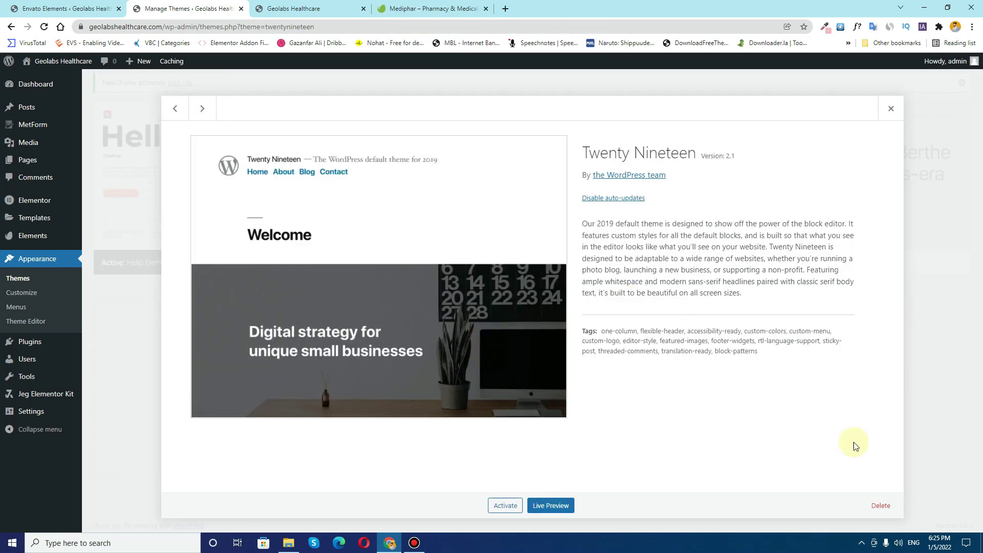
click(880, 505)
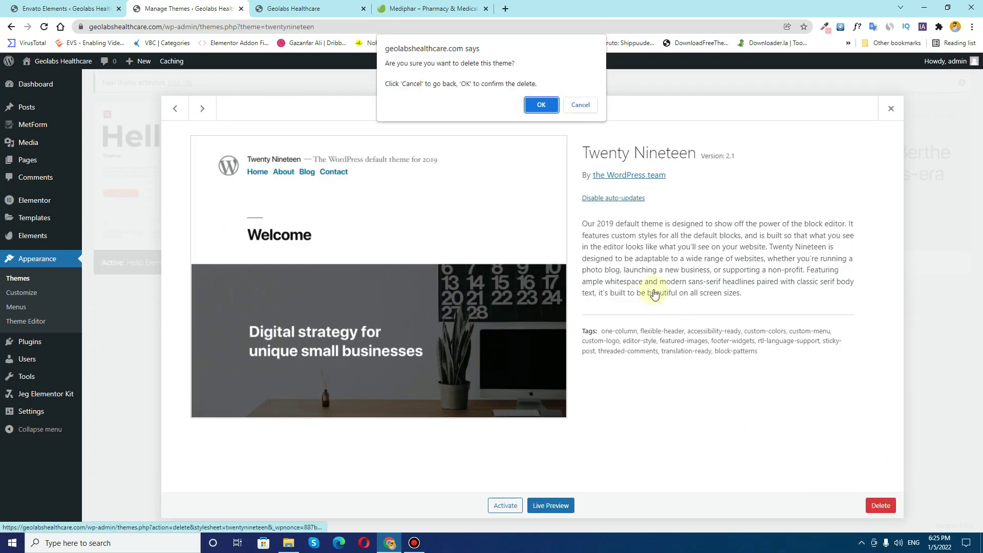
click(542, 106)
click(439, 261)
click(876, 505)
click(541, 105)
click(463, 257)
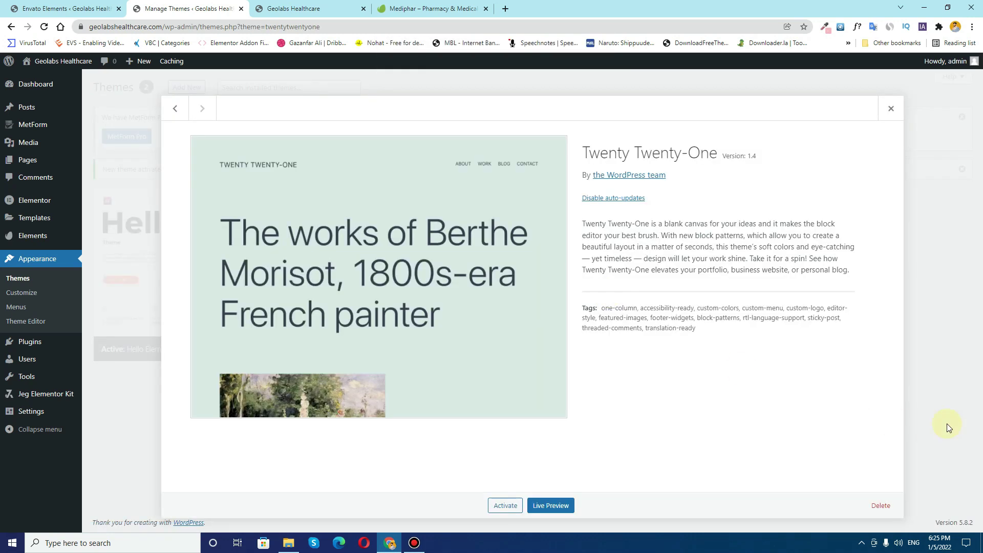
click(877, 505)
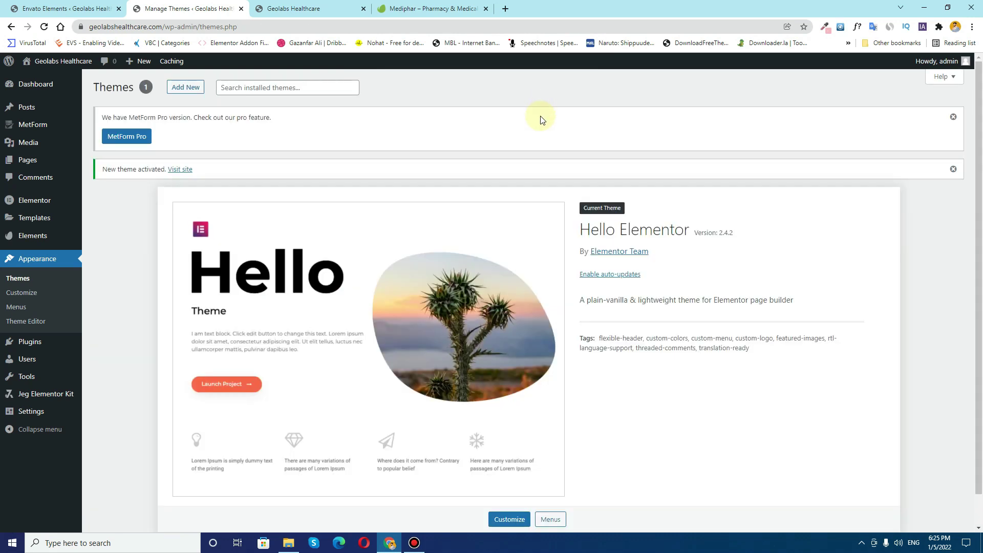
click(31, 343)
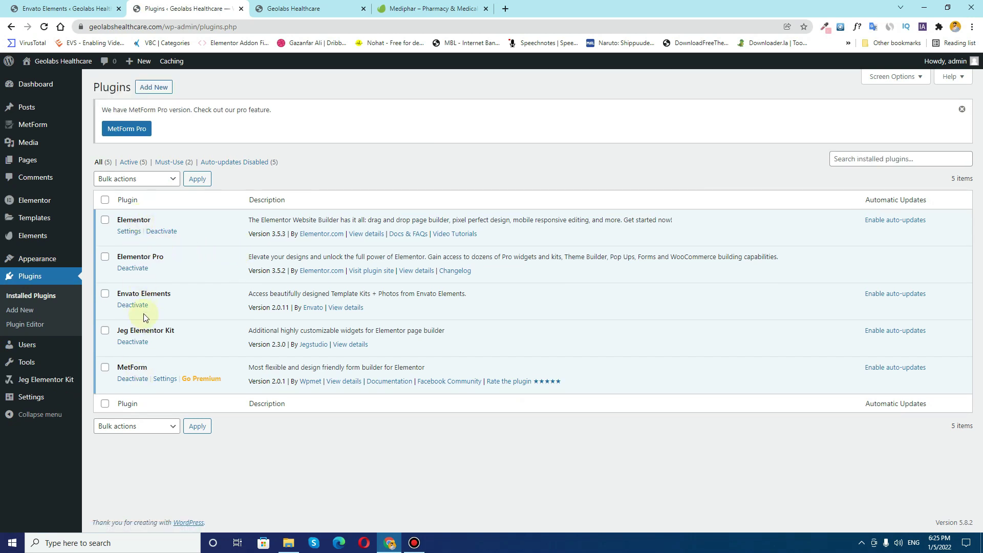
Step: Dismiss the MetForm Pro notice and import the Mediphar kit's Global Kit Styles template
click(962, 109)
click(68, 8)
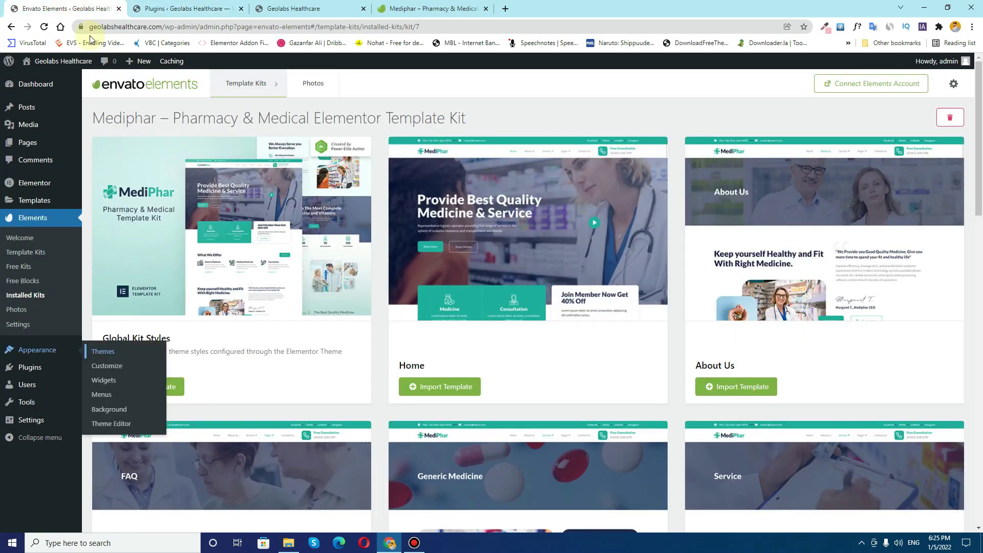
scroll(133, 225, down, 2)
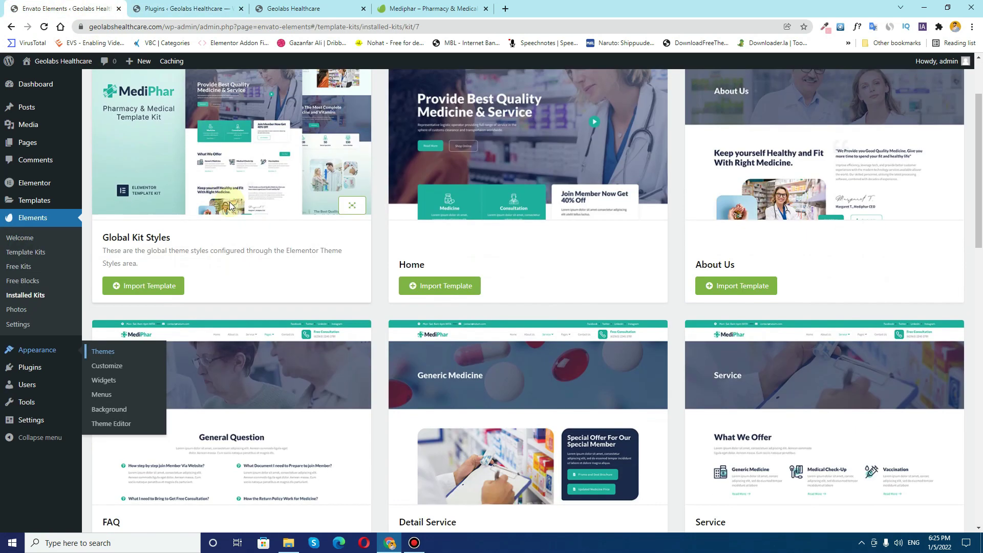
drag(176, 235, 113, 232)
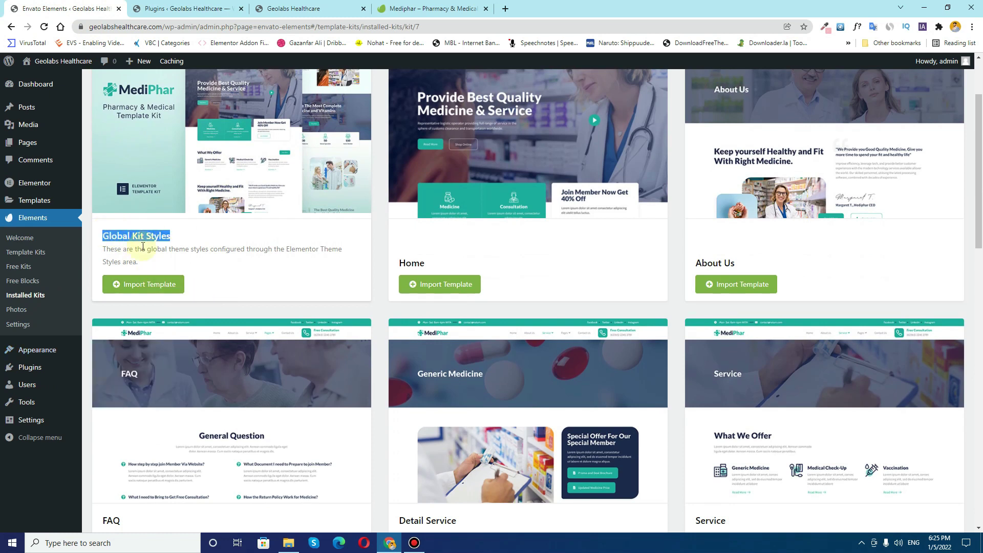
click(154, 285)
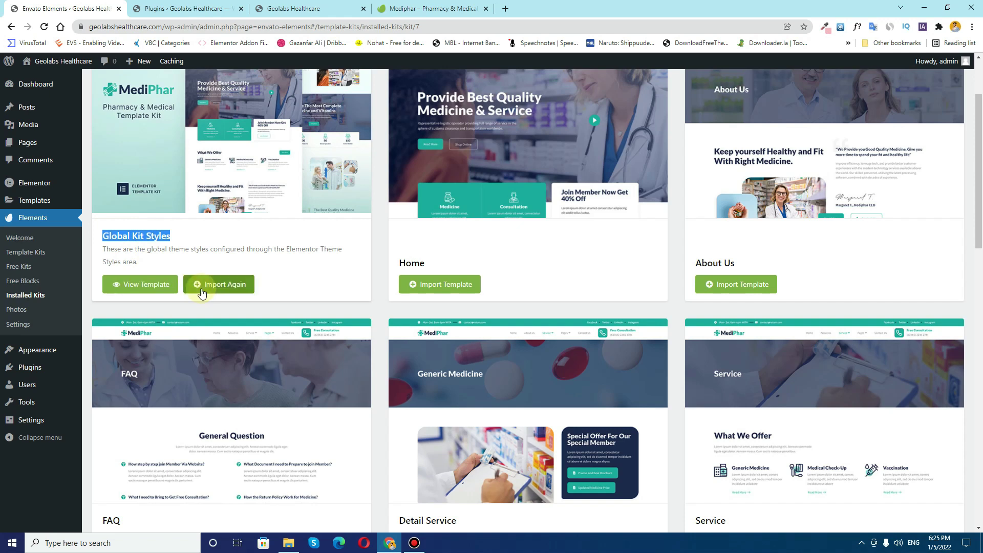
ctrl+click(144, 285)
right_click(51, 82)
click(72, 87)
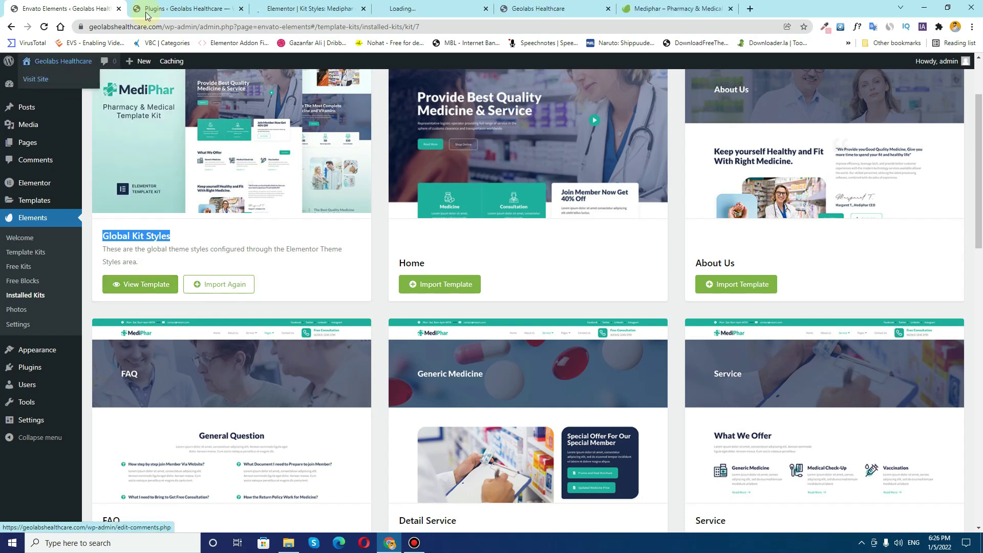
click(309, 8)
click(406, 6)
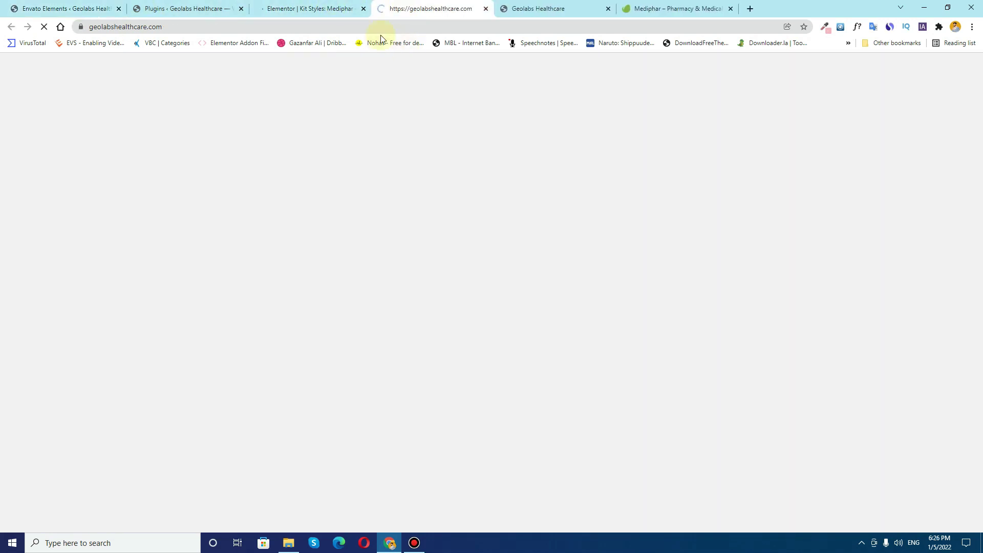
click(363, 9)
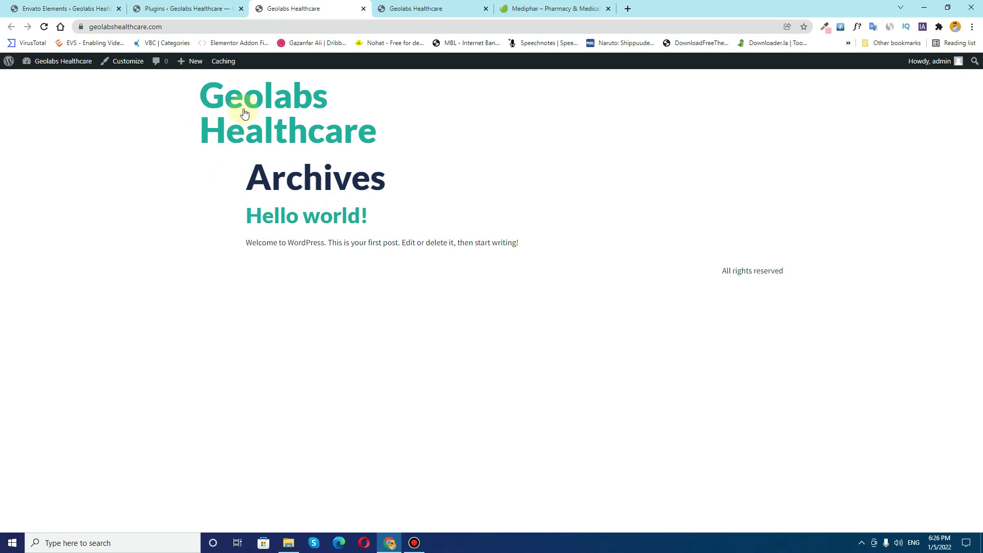
click(363, 10)
click(66, 9)
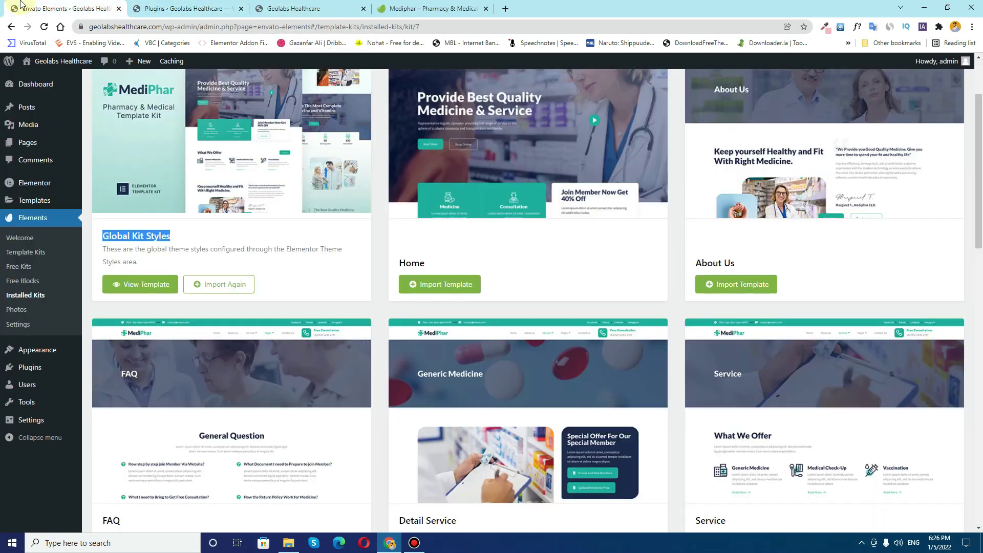
click(167, 240)
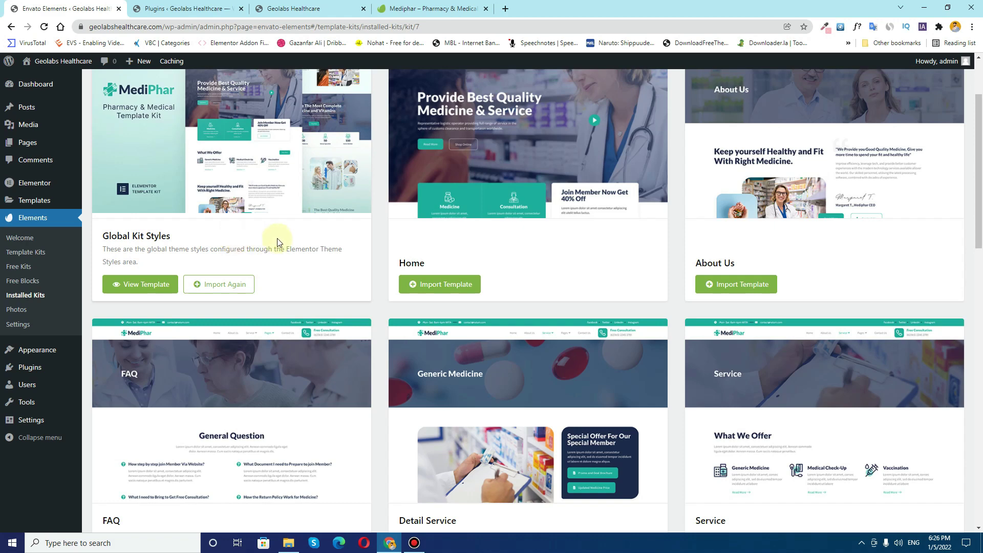
Step: Import the Header and Footer templates from the bottom of the Mediphar kit page
scroll(278, 241, up, 2)
scroll(278, 240, down, 10)
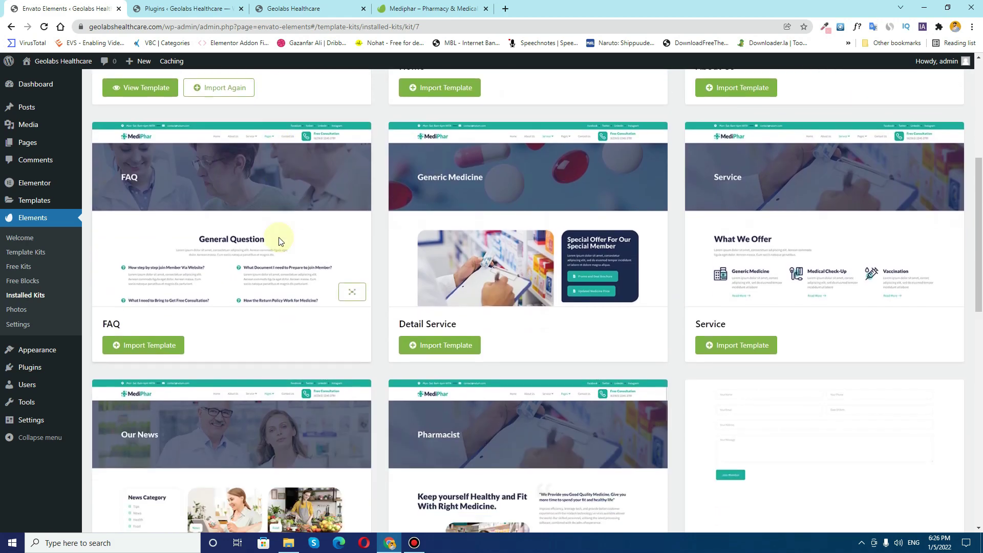
scroll(279, 237, down, 7)
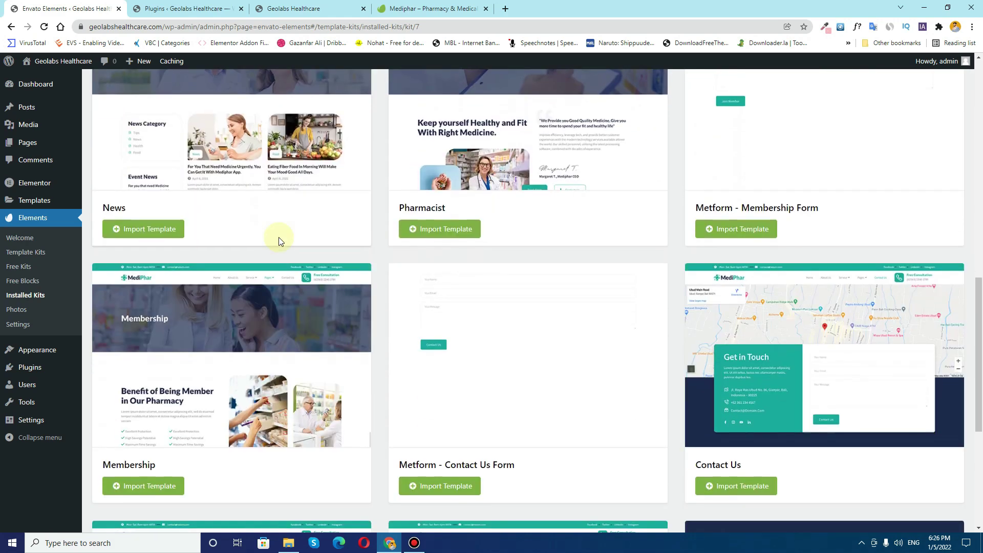
scroll(279, 241, down, 1)
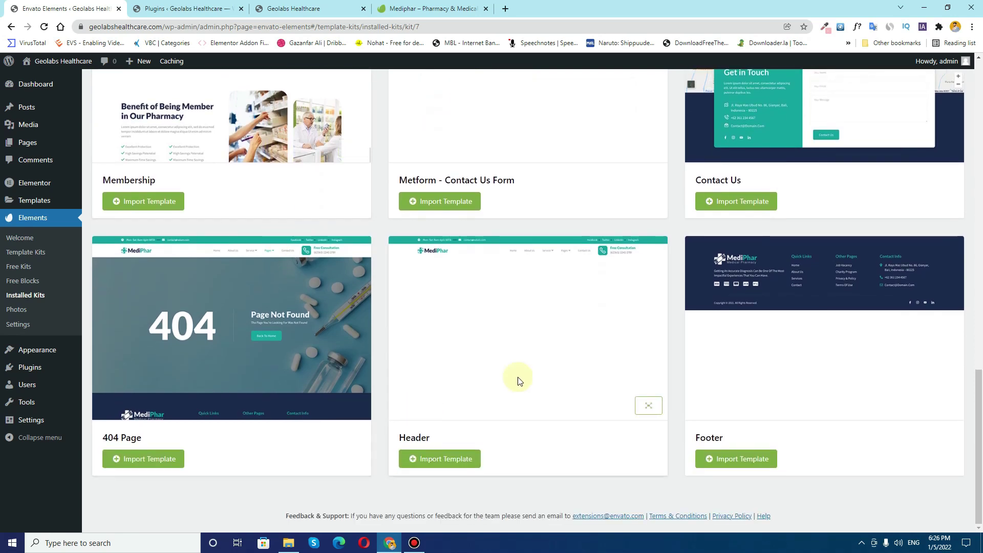
click(446, 459)
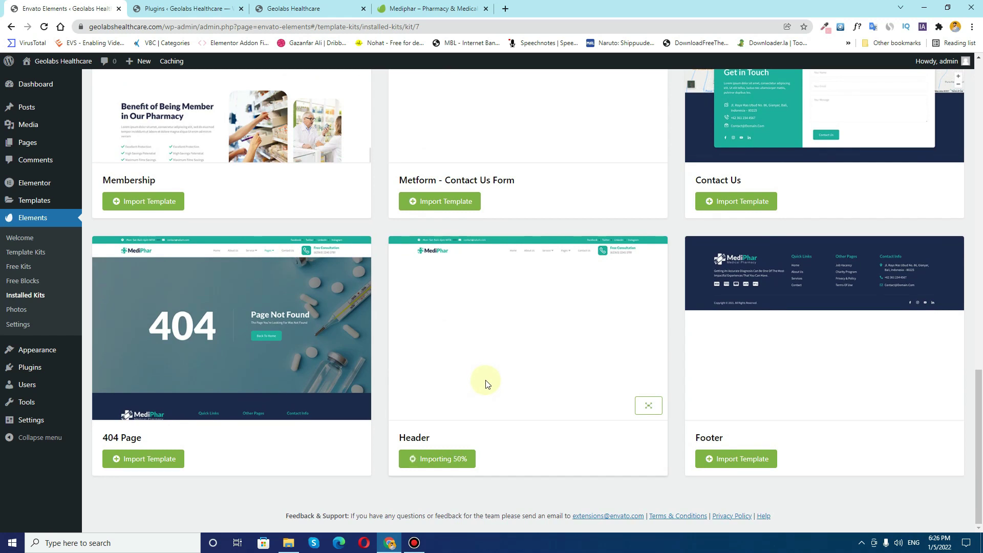
click(757, 458)
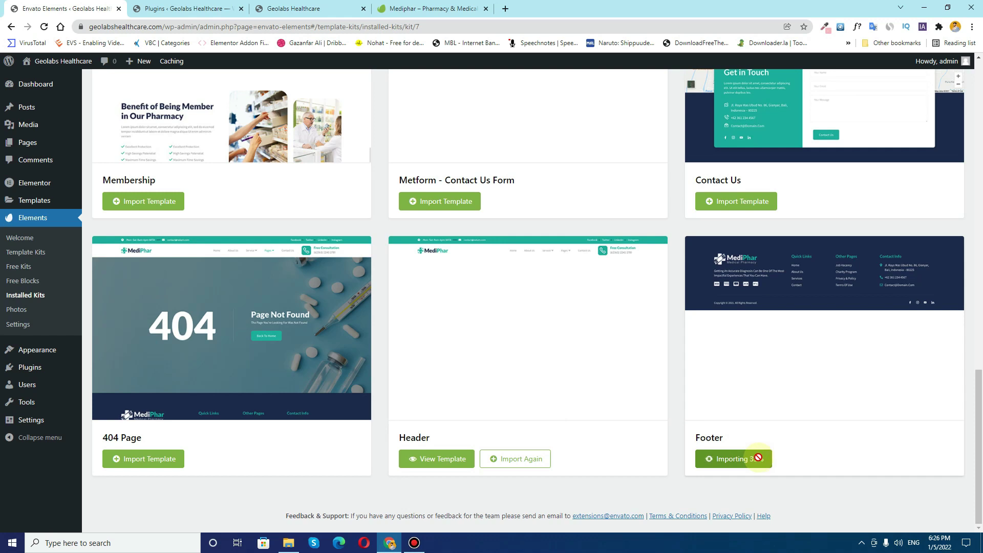
scroll(257, 293, up, 10)
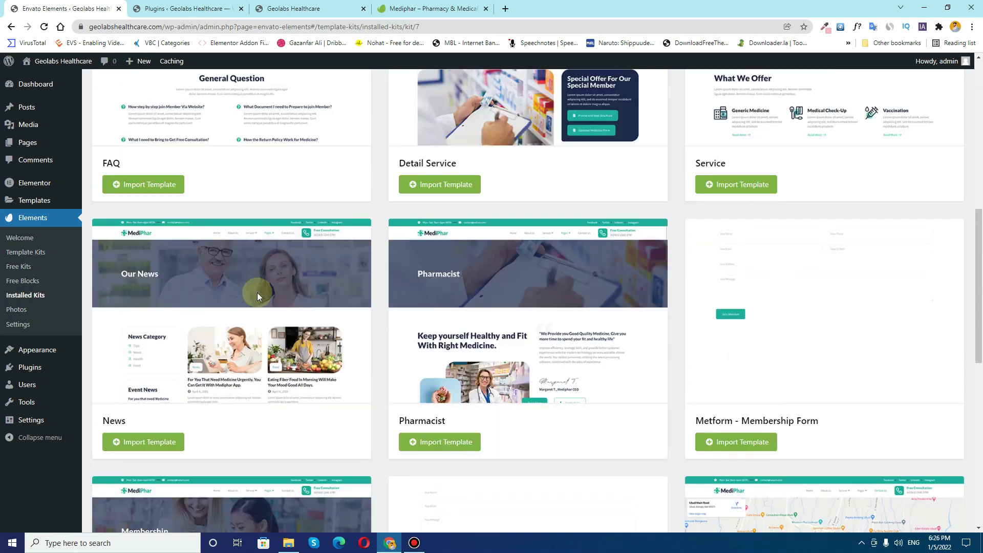
scroll(257, 292, up, 8)
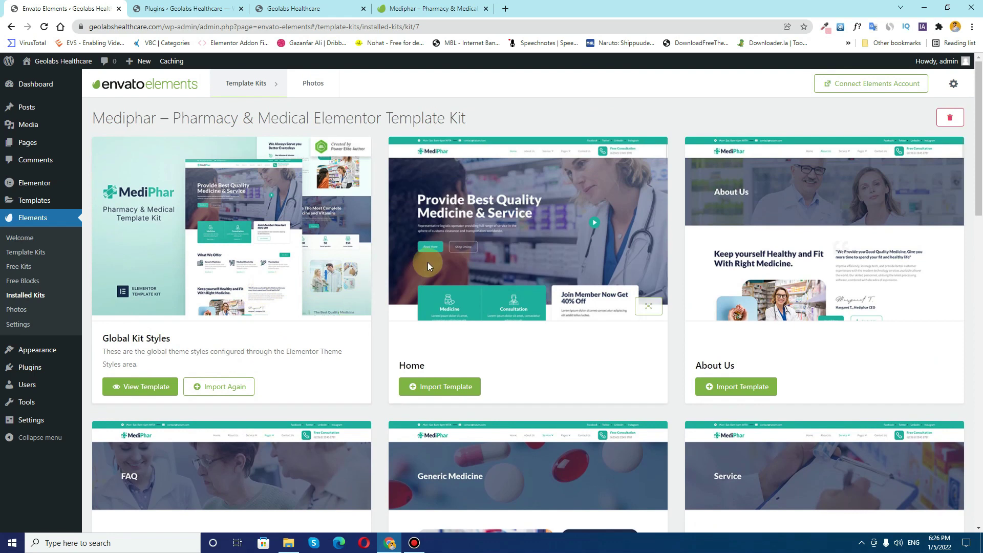
Step: Import the Home, About Us, FAQ, Detail Service and Service templates from the Mediphar kit
scroll(446, 296, down, 2)
click(445, 287)
click(724, 284)
scroll(220, 251, down, 4)
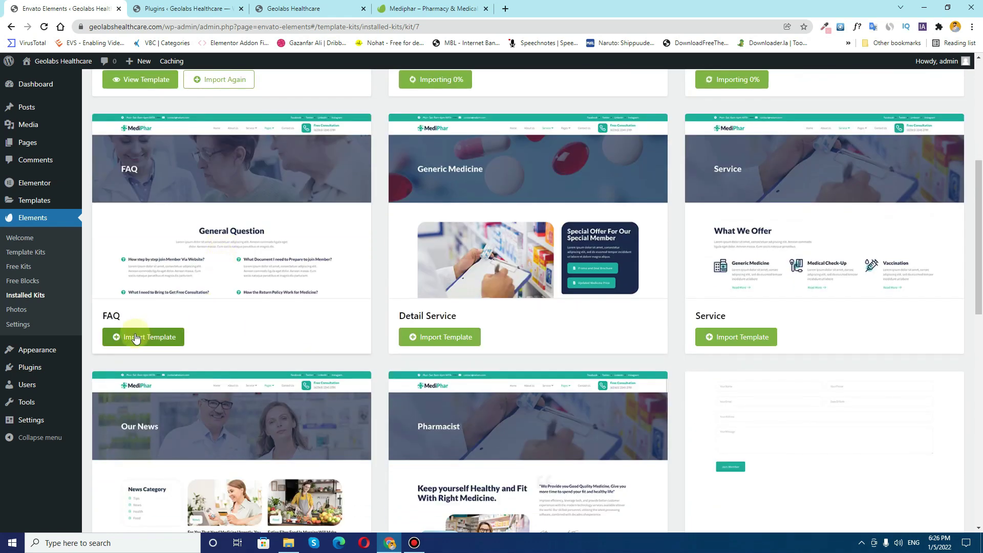
click(128, 337)
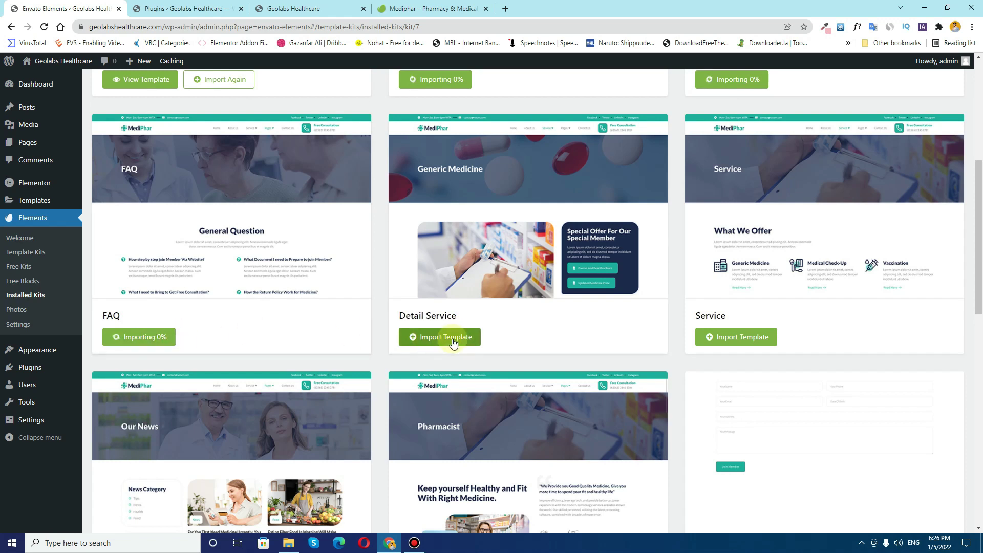
click(457, 337)
click(766, 337)
Step: Import the News, Metform - Contact Us Form, Contact Us and 404 Page templates
scroll(302, 227, down, 5)
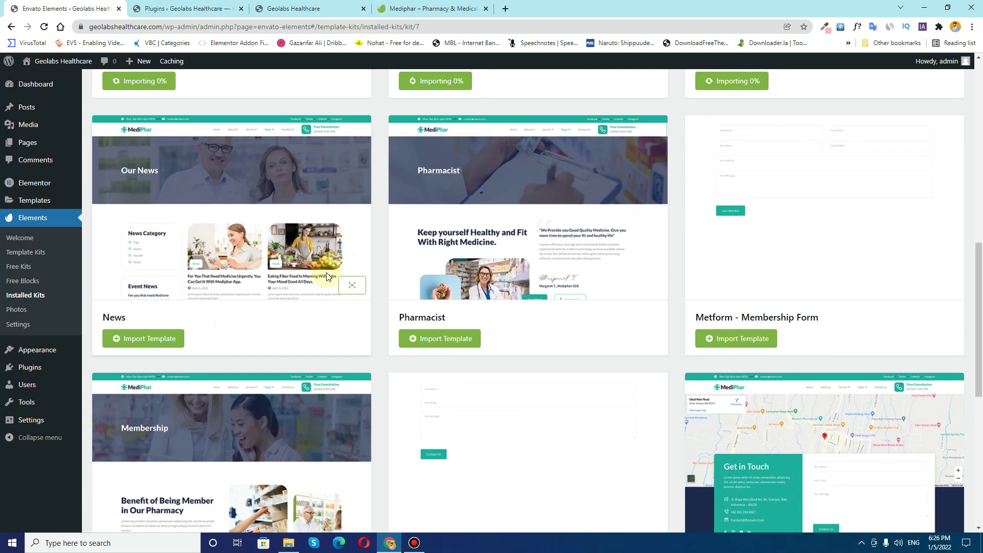
click(158, 337)
scroll(484, 194, down, 2)
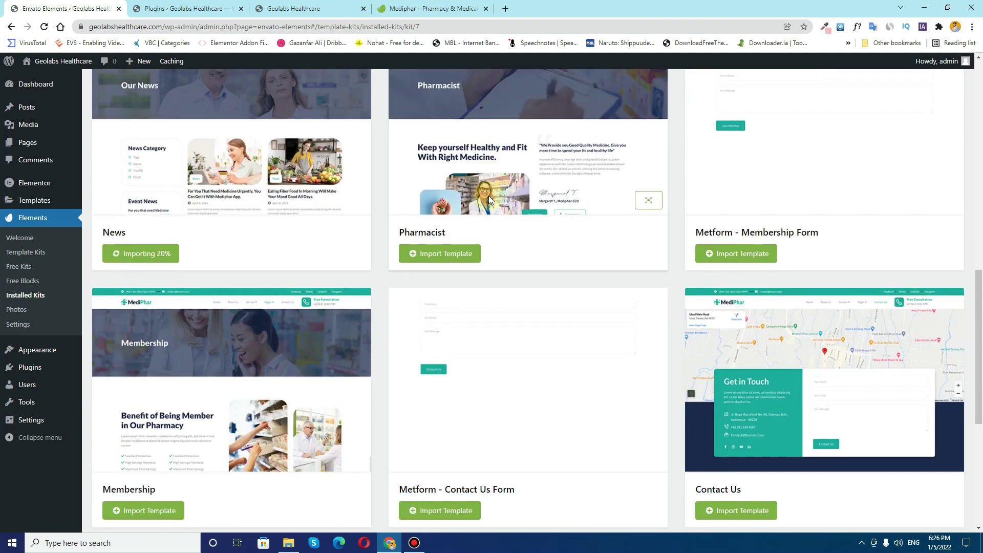
scroll(779, 189, up, 1)
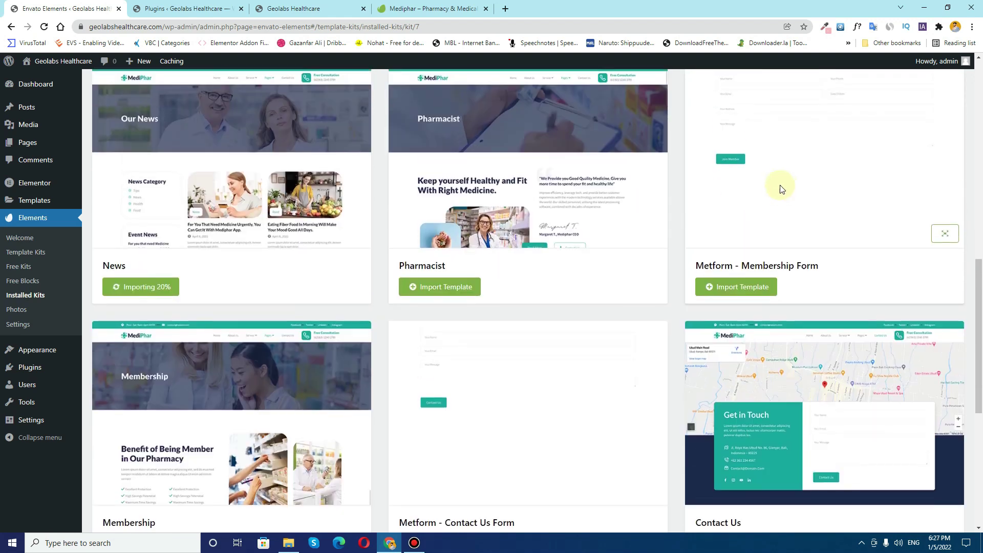
scroll(538, 205, down, 5)
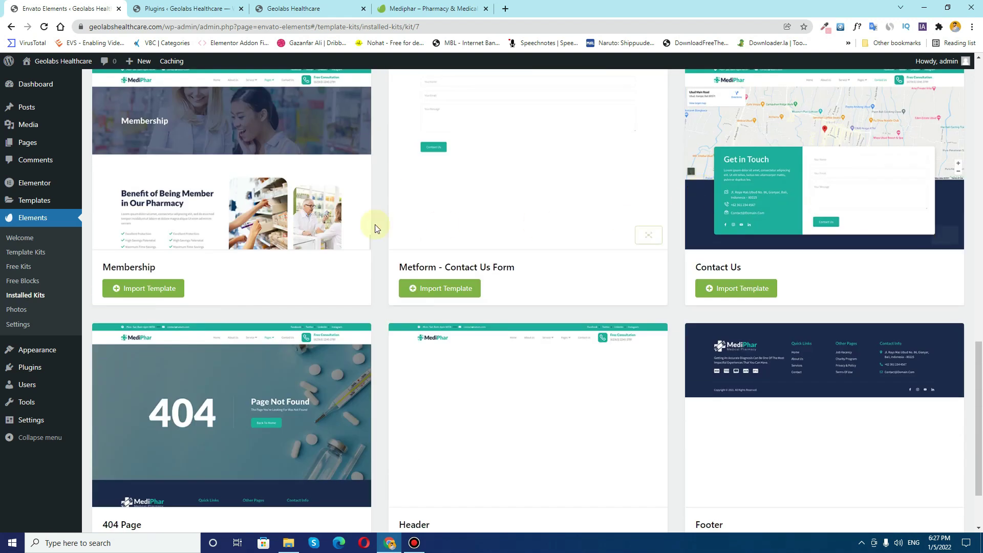
click(450, 285)
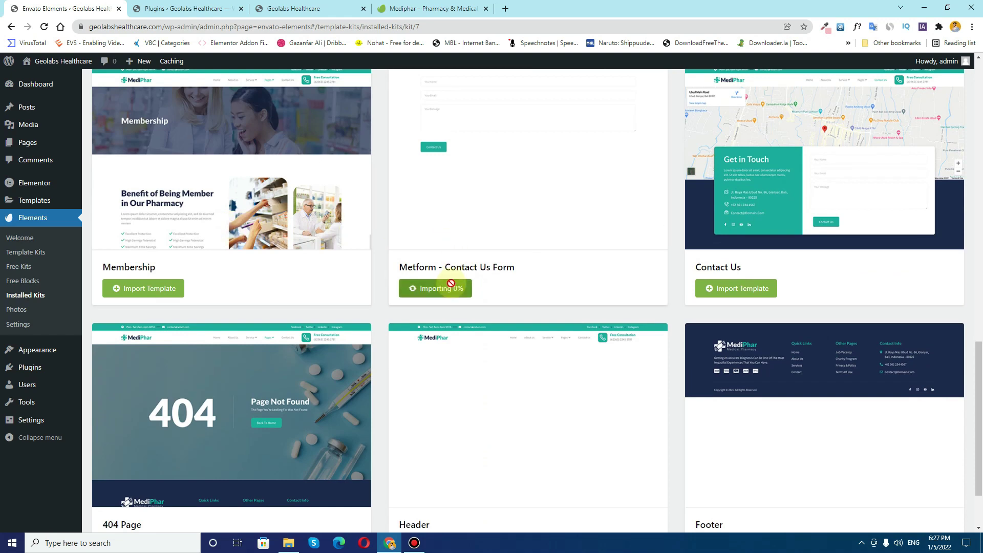
click(714, 292)
scroll(259, 195, down, 2)
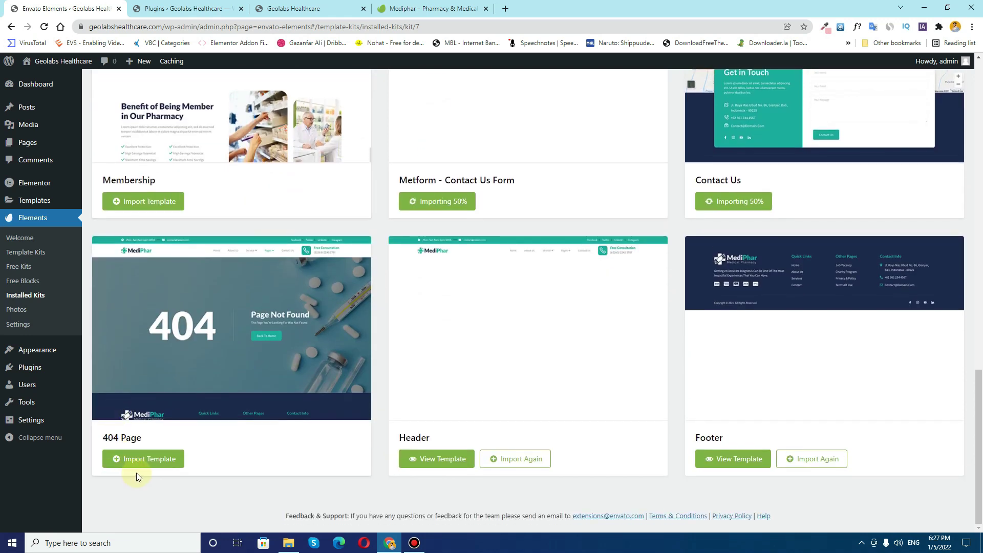
click(142, 459)
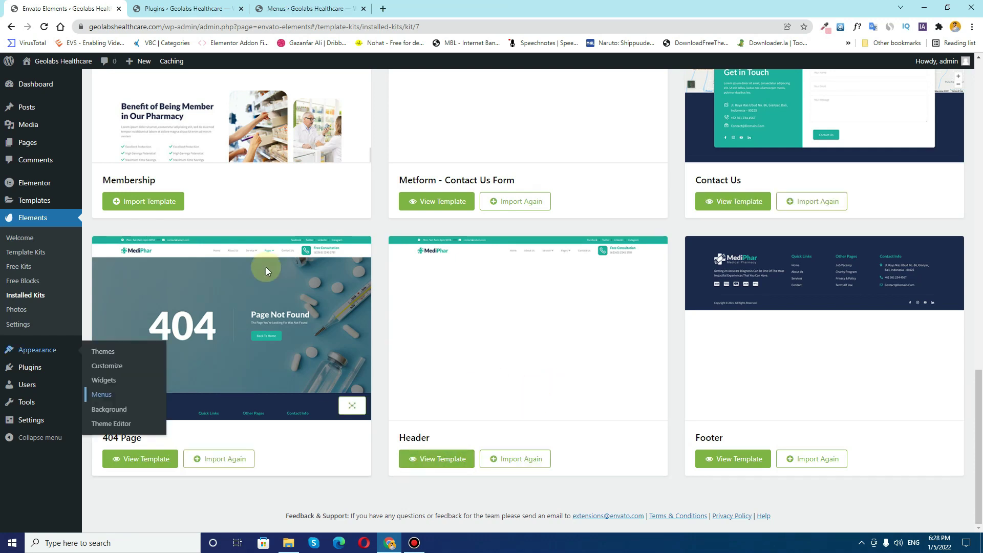
scroll(267, 271, up, 6)
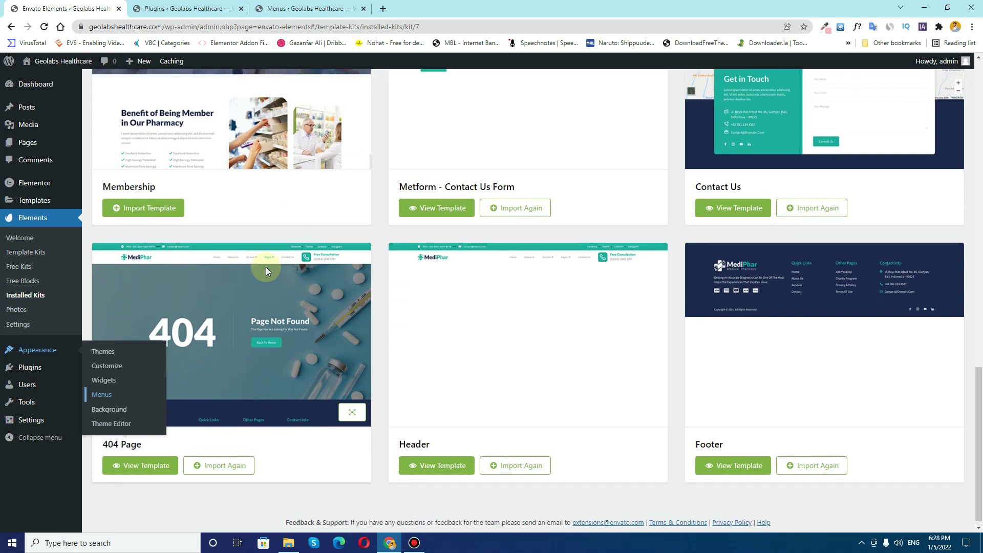
scroll(266, 267, up, 8)
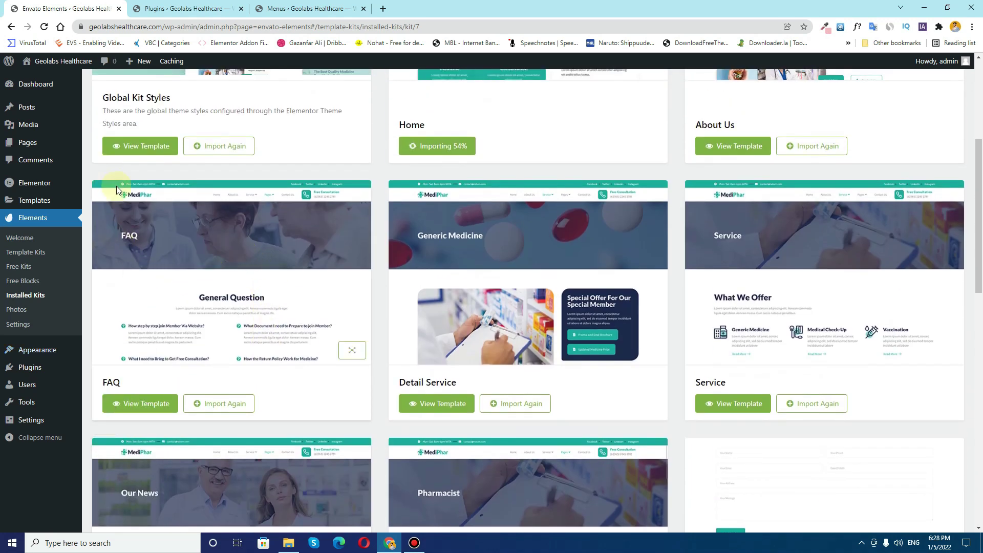
Step: Open Templates > Saved Templates to list the 12 published Elementor templates
mouse_move(36, 201)
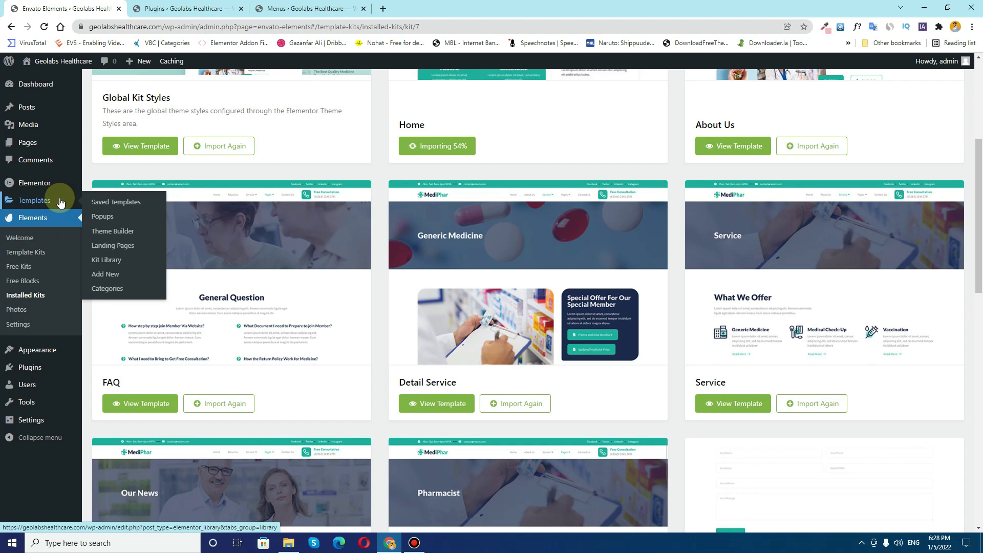
click(164, 201)
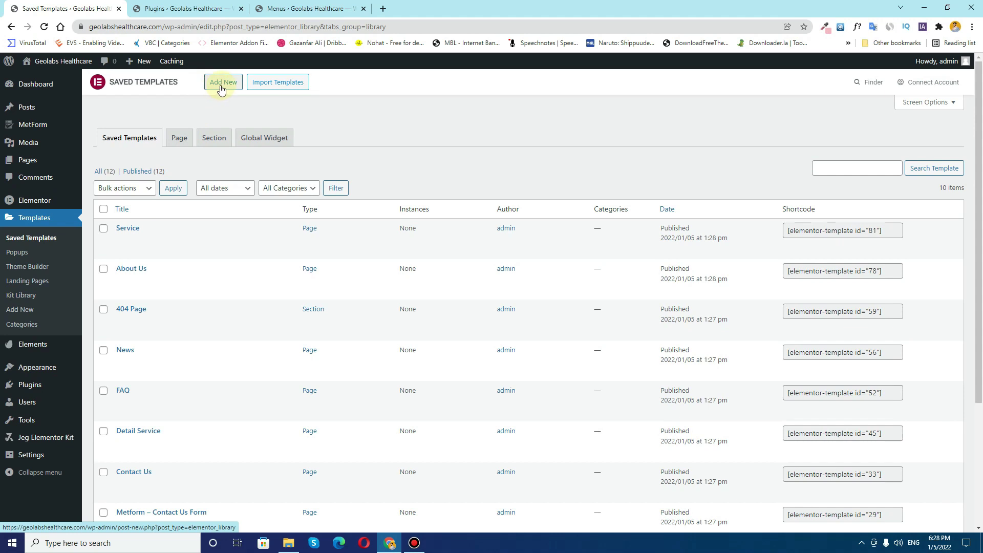
Step: Add a new template of type Header named 'Header New' and create it
click(221, 86)
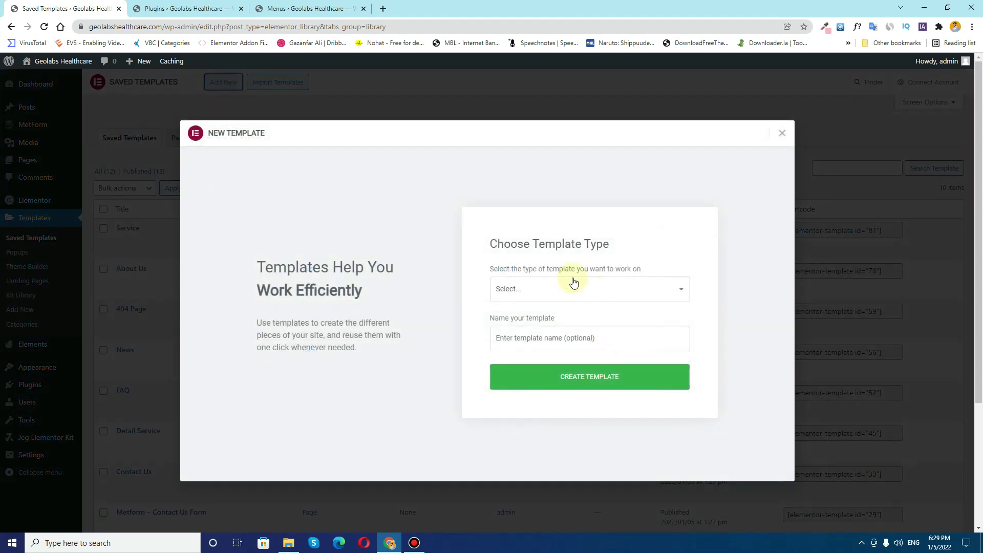
click(573, 282)
click(566, 352)
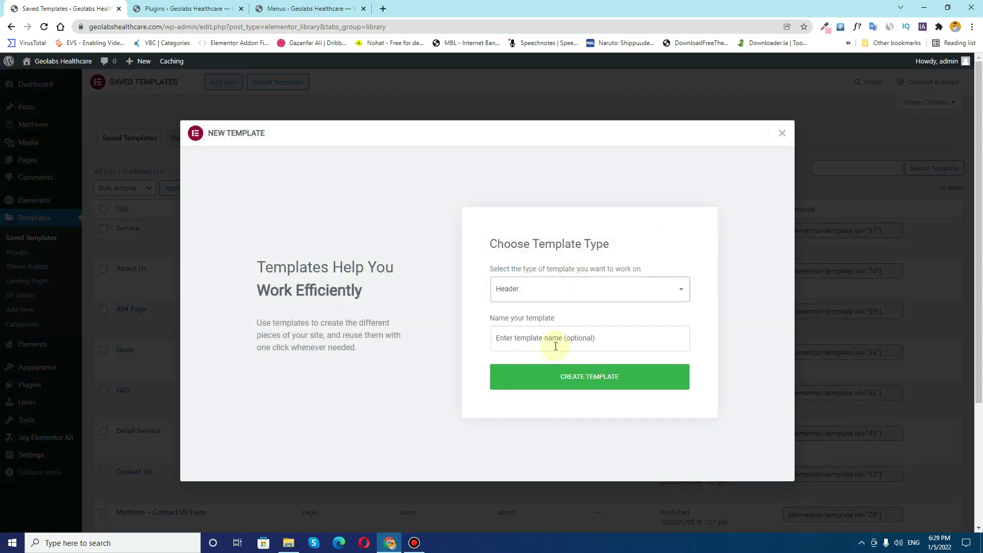
click(553, 343)
click(523, 420)
click(544, 336)
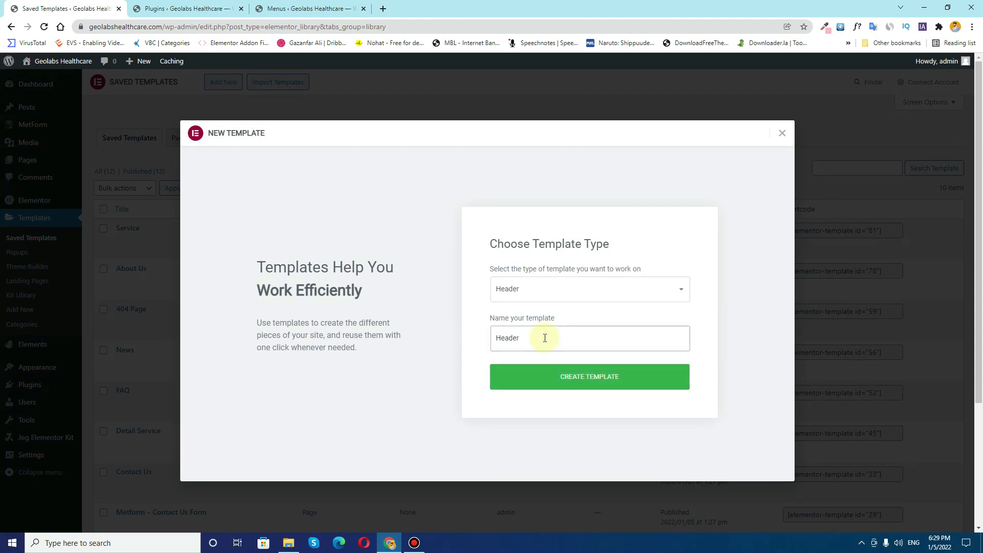
text(New)
click(522, 377)
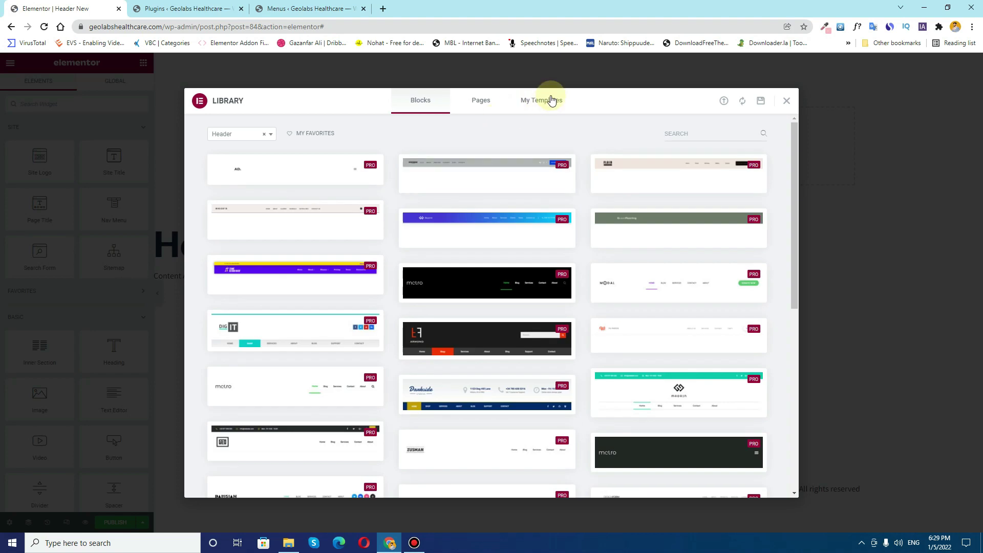
Step: Insert the saved Mediphar Header from My Templates, importing its document settings
click(543, 109)
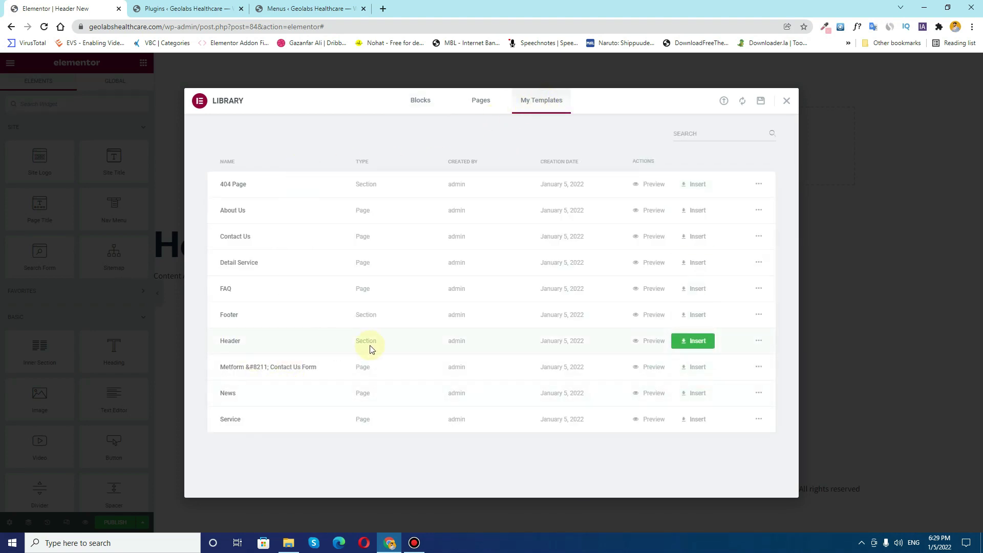
click(697, 341)
click(536, 327)
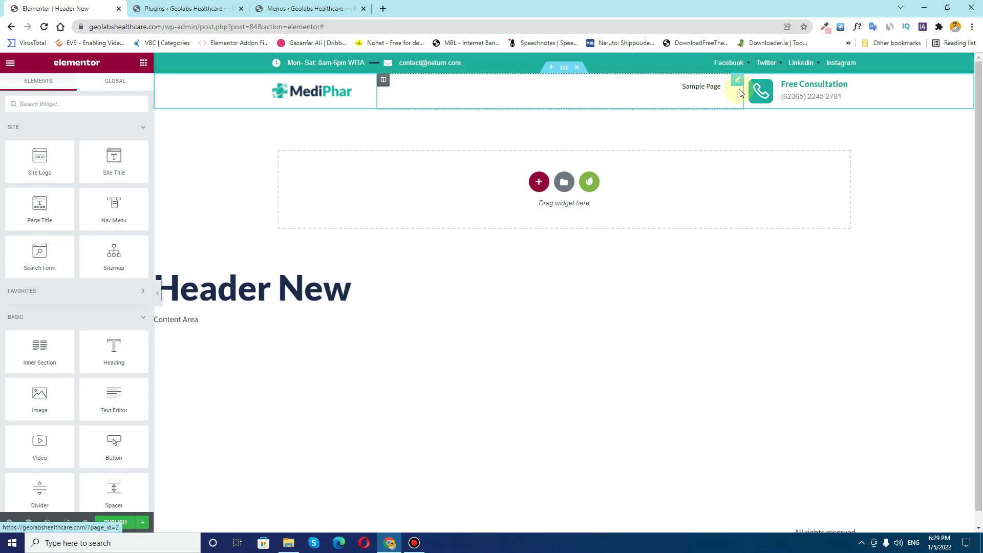
Step: Publish Header New with an Include / Entire Site display condition
click(737, 83)
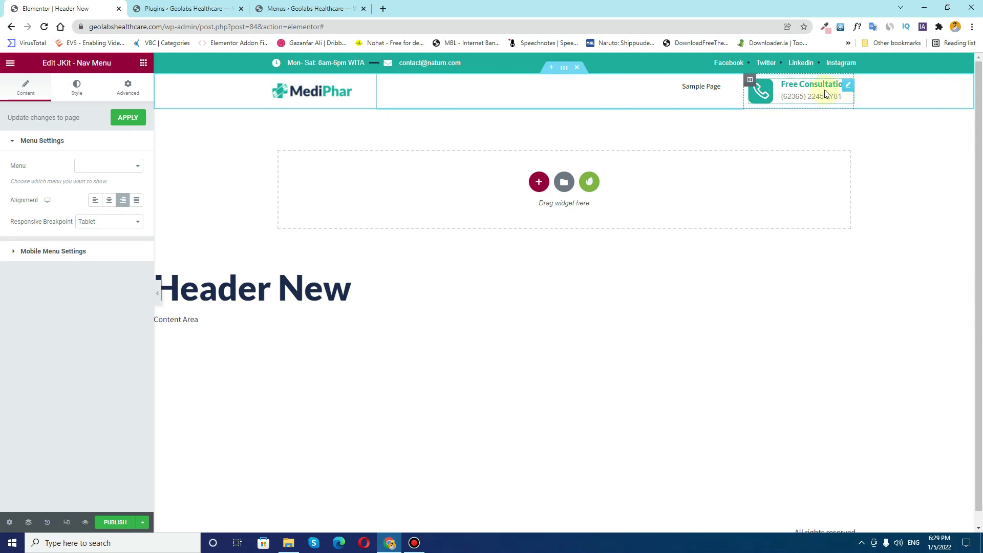
click(113, 524)
click(500, 331)
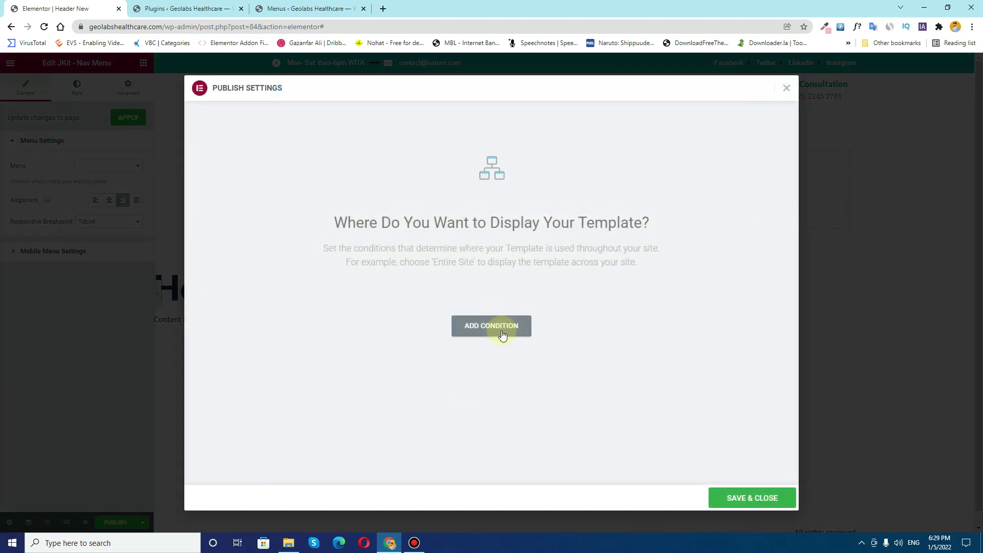
click(757, 501)
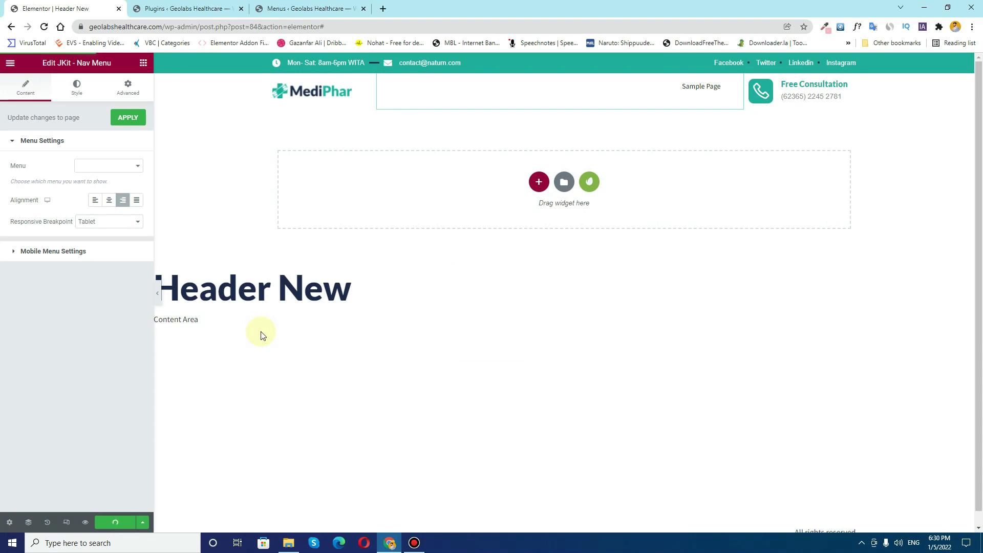
Step: Exit to the dashboard and add a new Footer template in Theme Builder's Site Parts
click(10, 63)
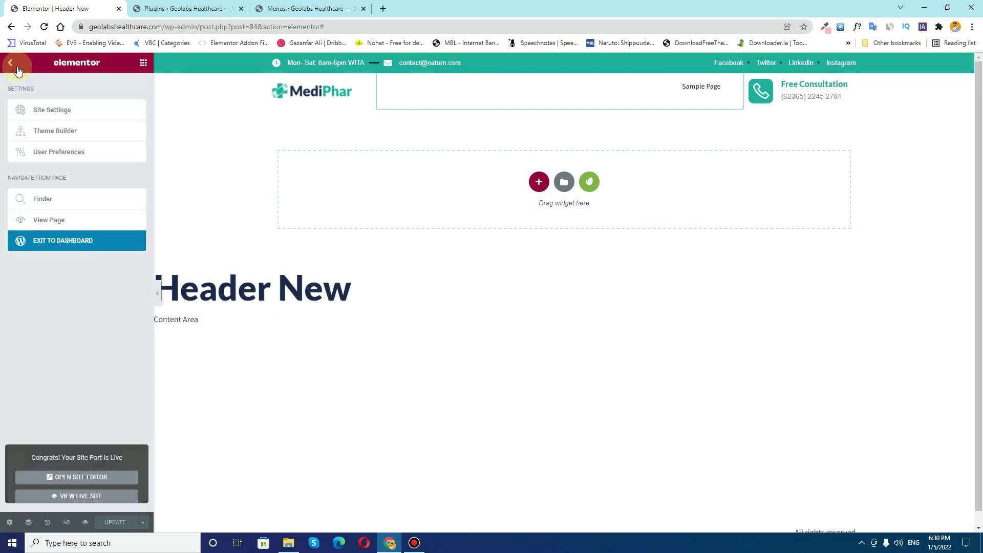
click(78, 247)
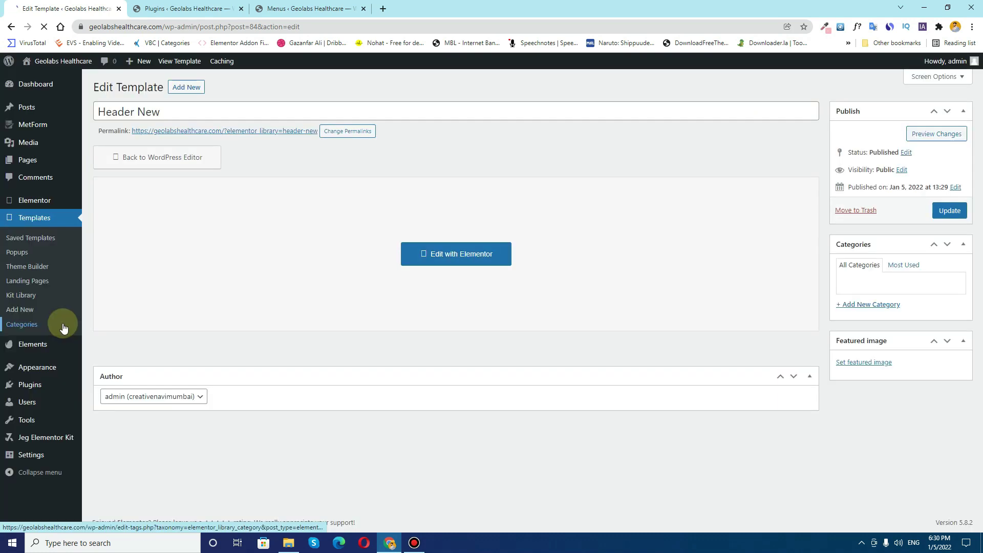
click(17, 271)
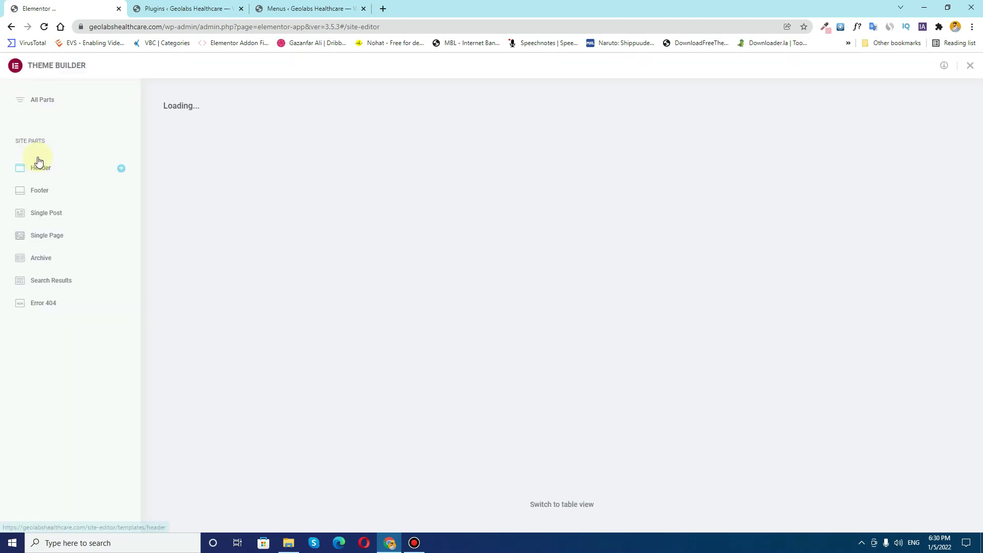
click(42, 196)
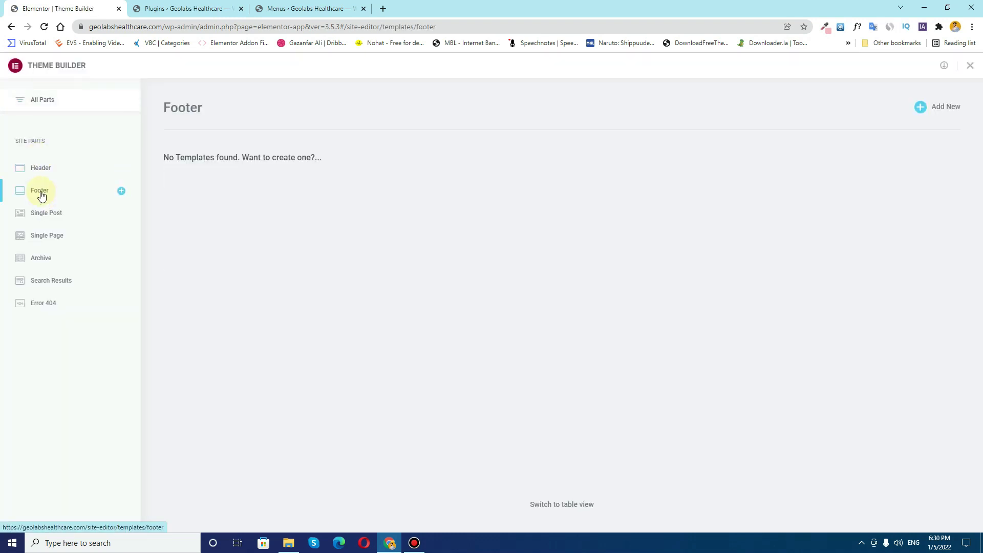
click(949, 107)
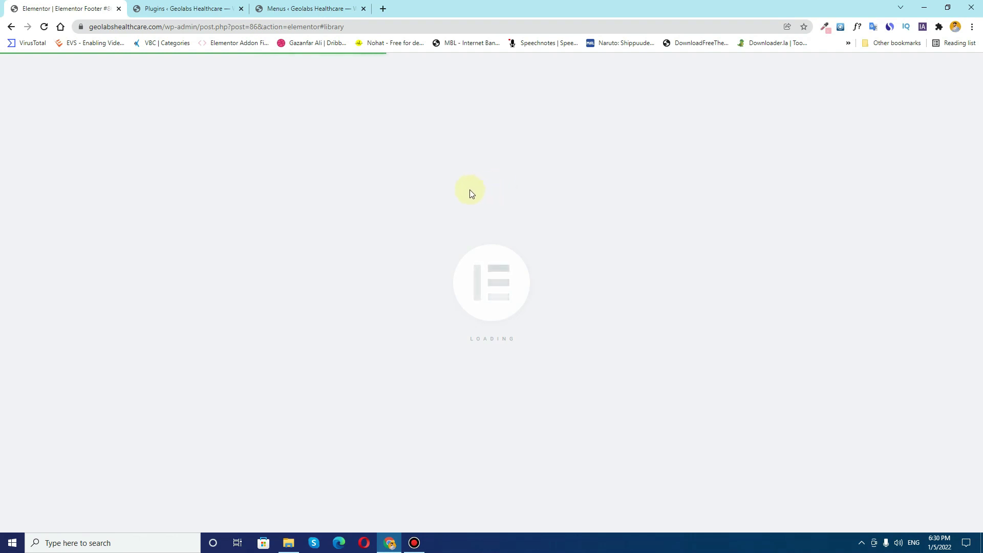
Step: Close the Menus tab and insert the saved Footer with its document settings
click(295, 7)
click(362, 9)
click(66, 8)
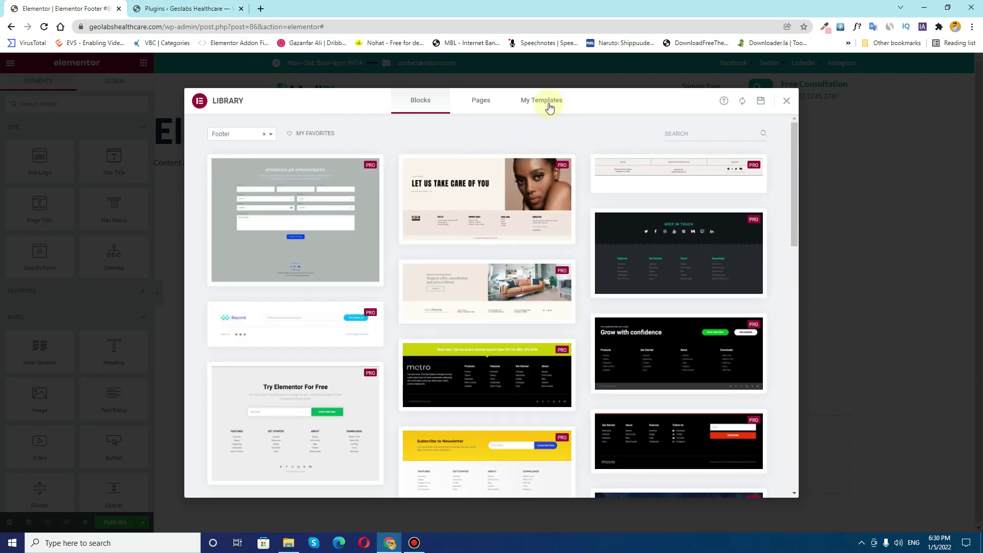
click(550, 108)
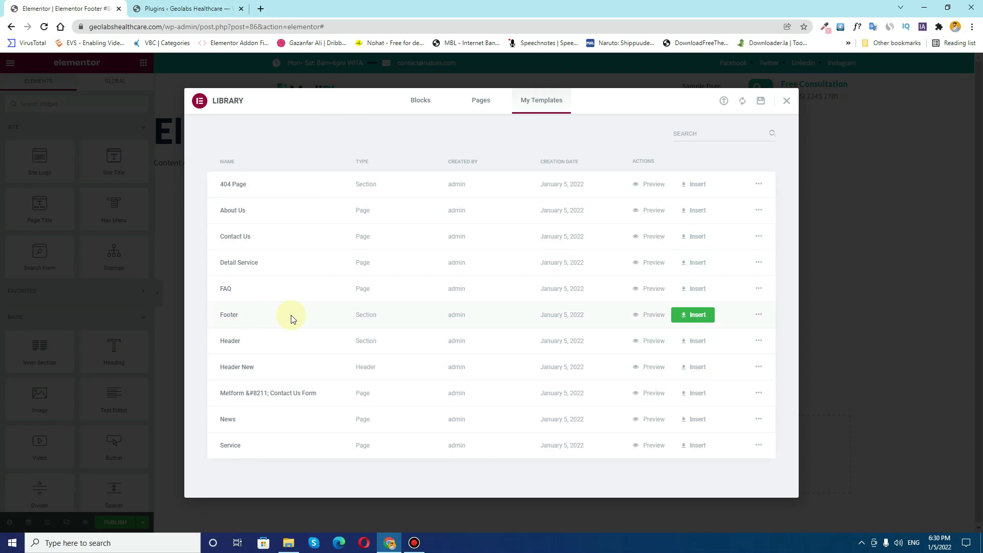
click(714, 320)
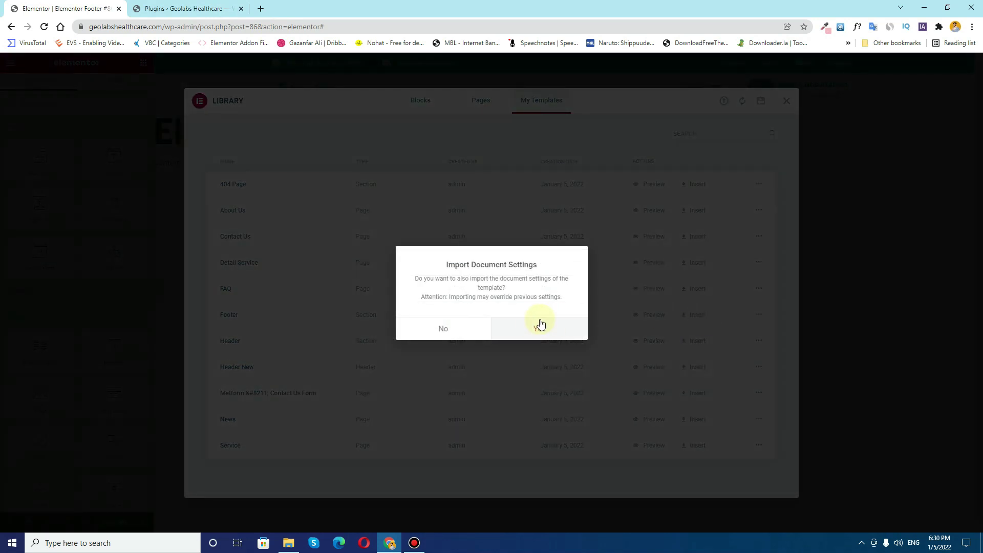
click(537, 330)
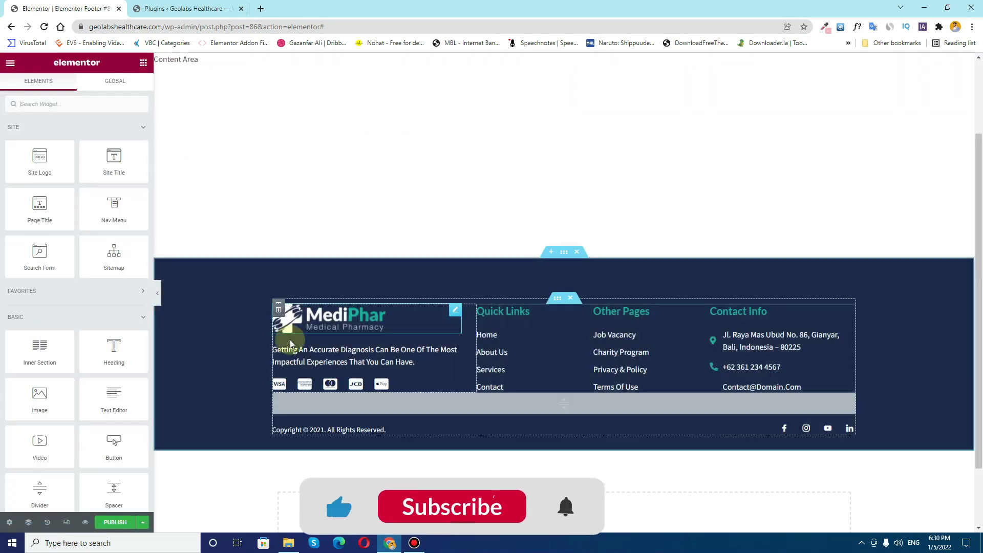
Step: Publish the footer template site-wide and exit to the WordPress dashboard
click(115, 523)
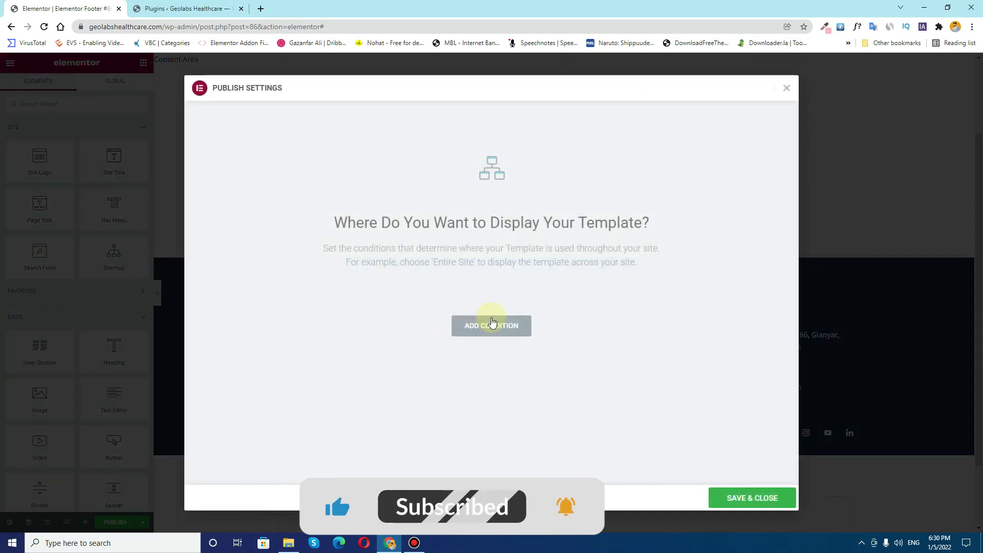
click(752, 498)
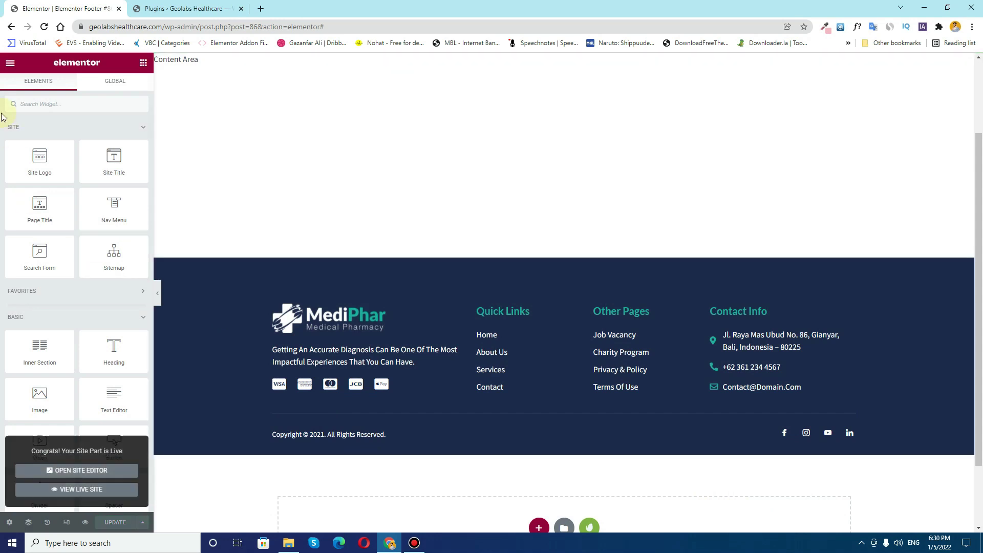
click(9, 65)
click(56, 242)
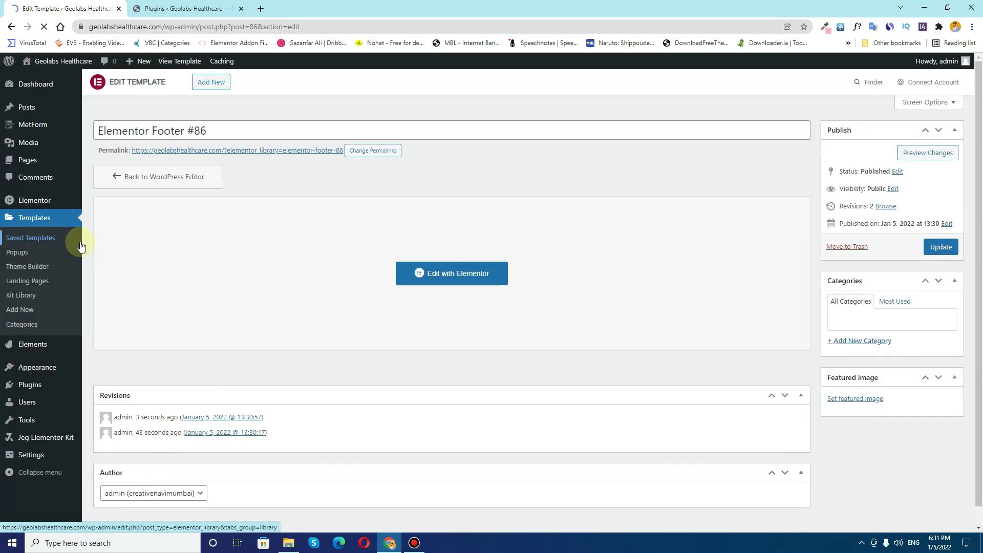
Step: Trash and permanently delete Privacy Policy and Sample Page, then start a new page
drag(219, 131, 185, 132)
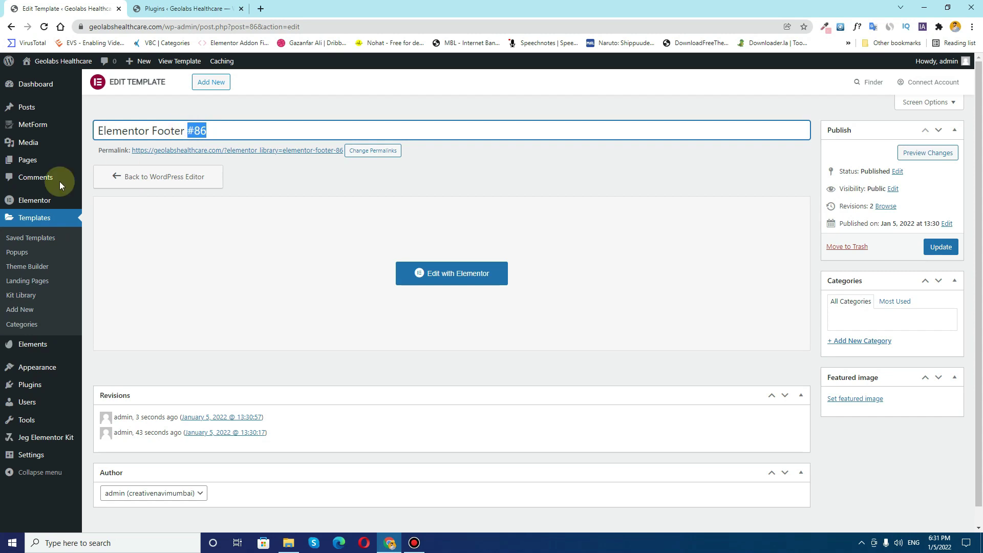
click(27, 157)
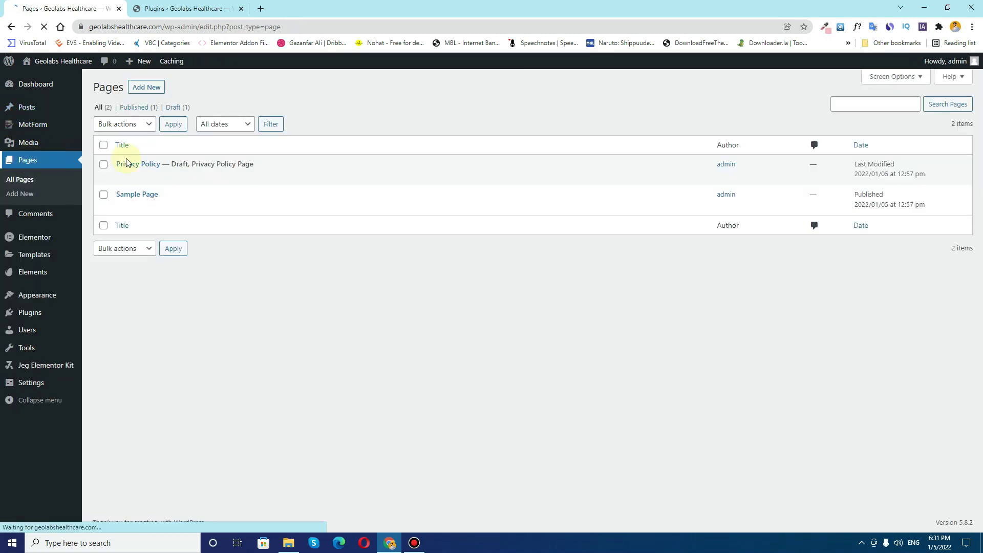
click(103, 145)
click(124, 123)
click(121, 157)
click(172, 124)
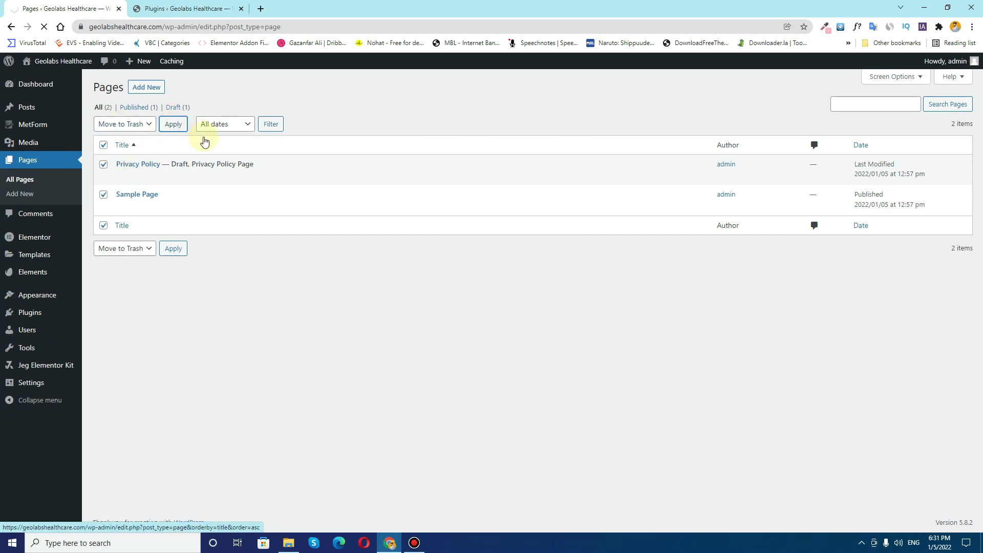
click(136, 139)
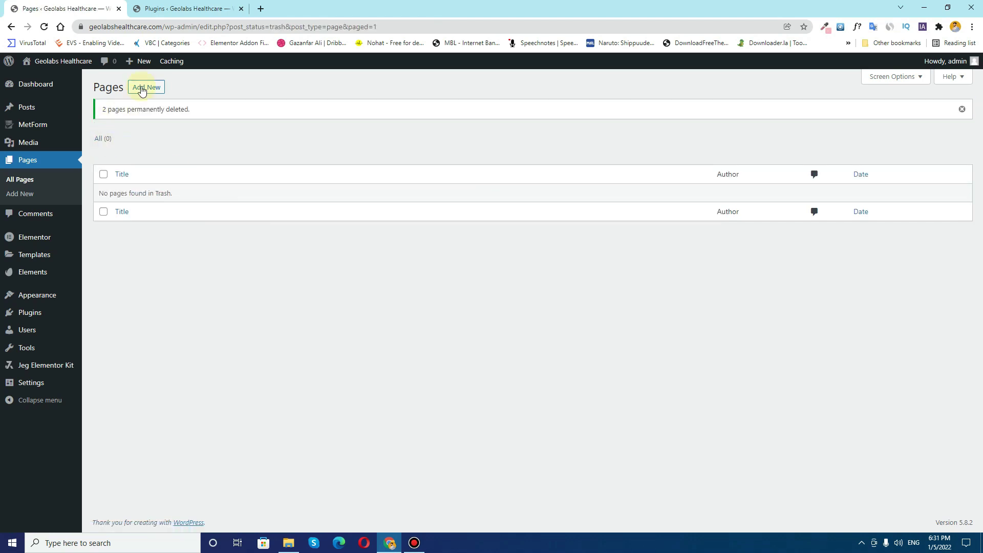
click(147, 88)
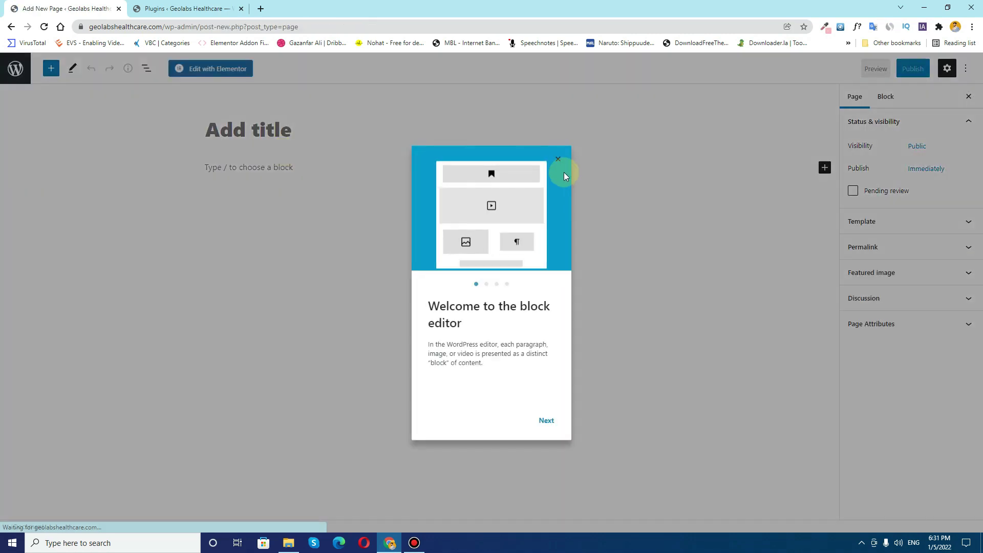
Step: Title the new page 'Home' and turn off Fullscreen mode
click(560, 160)
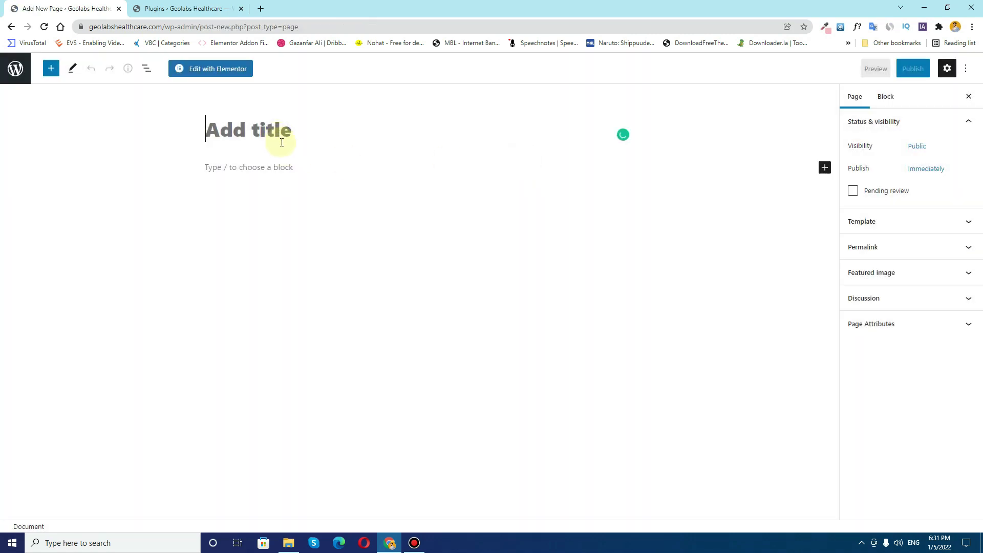
text(Home)
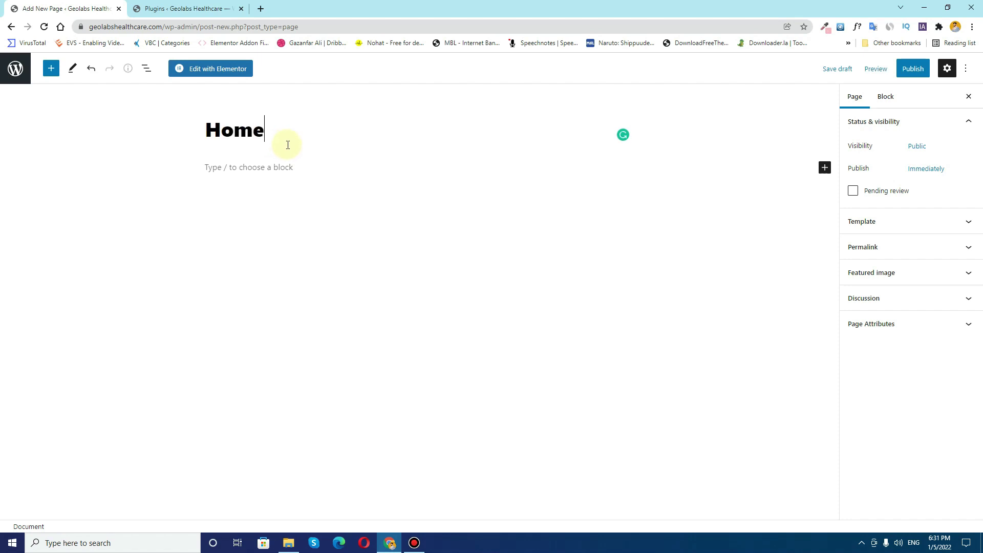
click(966, 68)
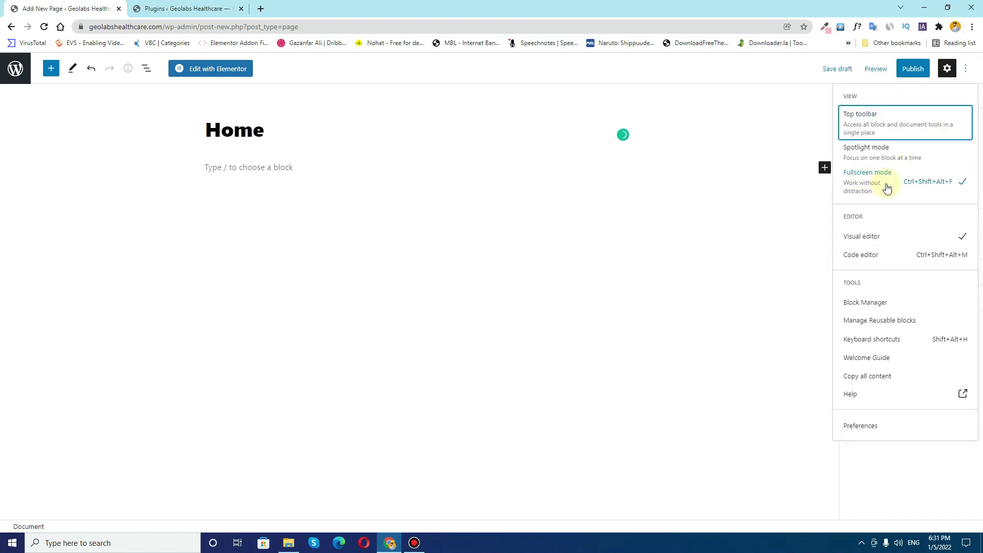
click(913, 187)
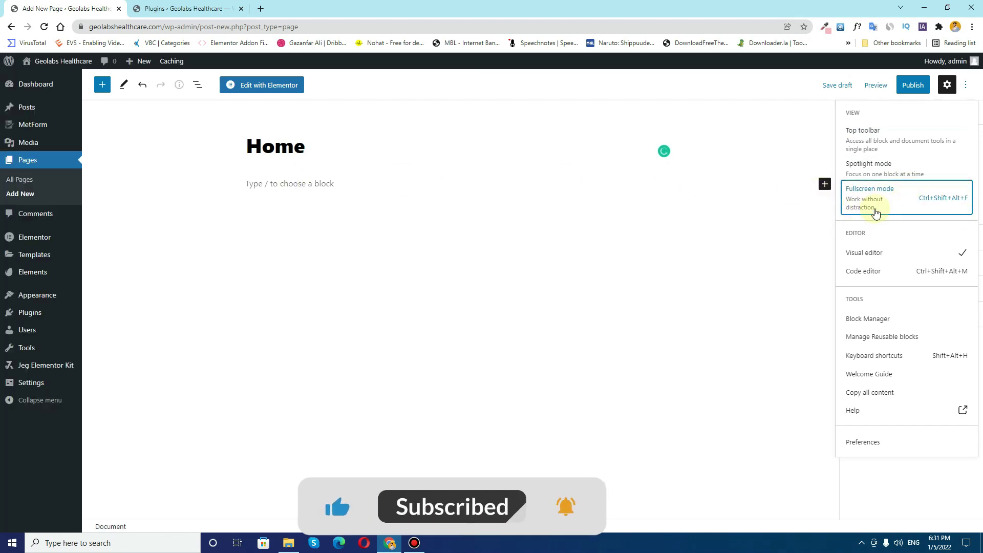
click(966, 86)
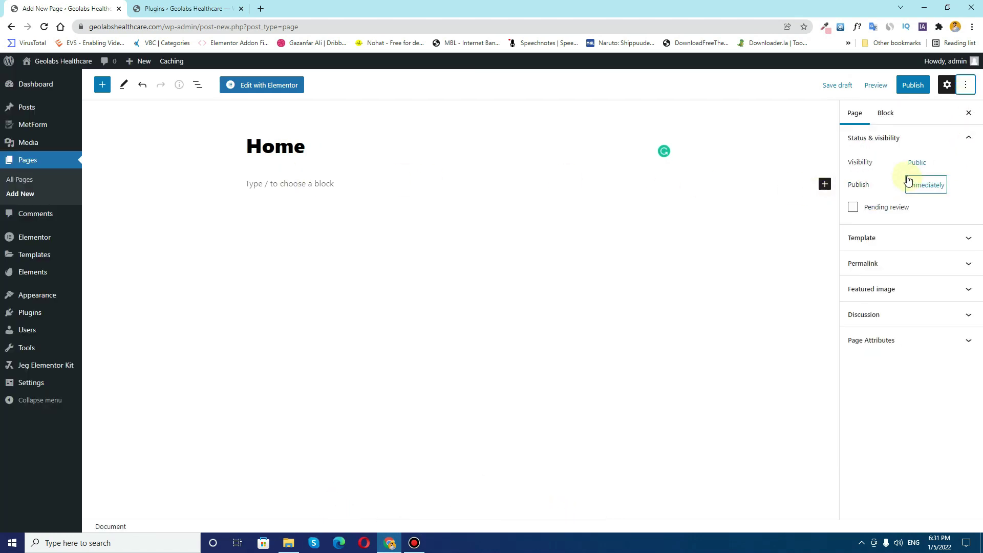
Step: Set the Elementor Full Width template, publish the page and open it in Elementor
click(904, 240)
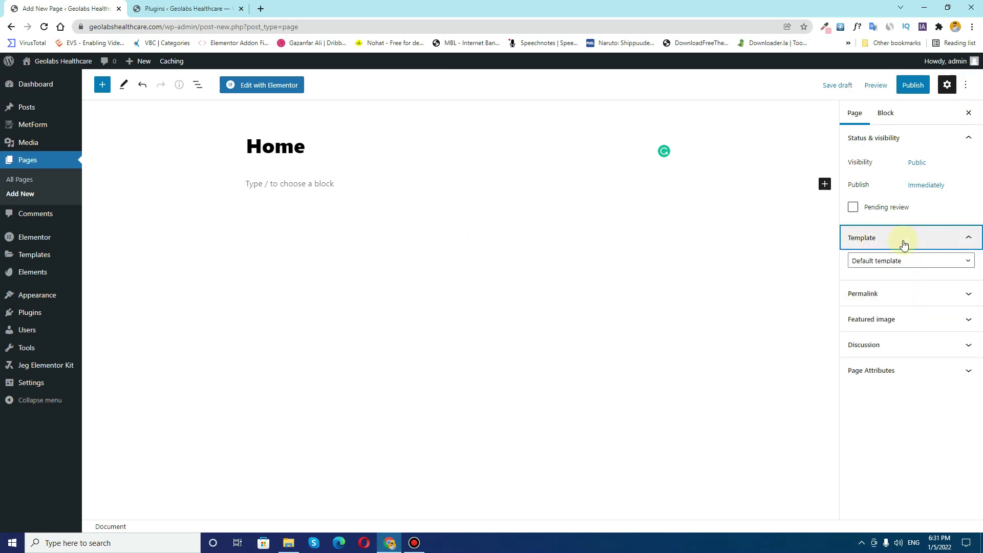
click(910, 262)
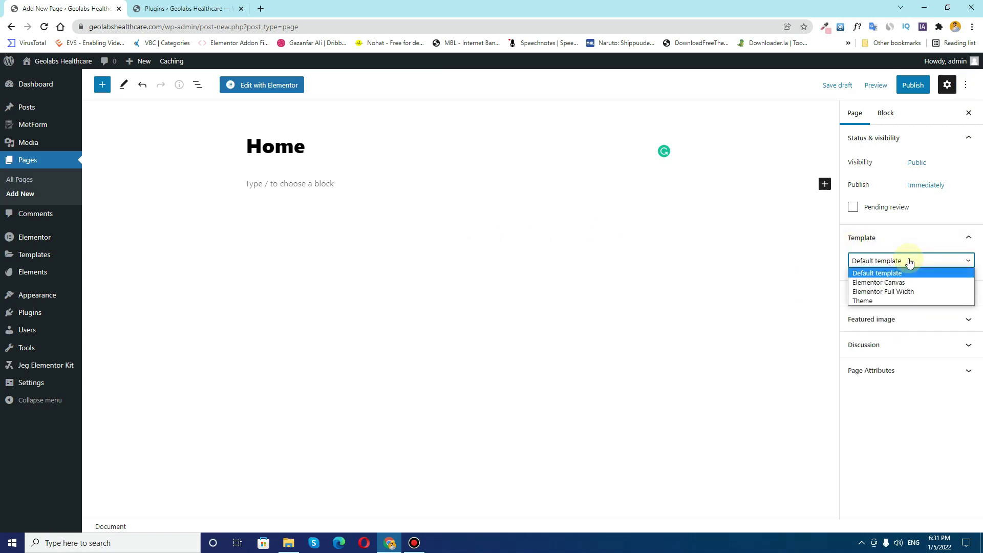
click(909, 290)
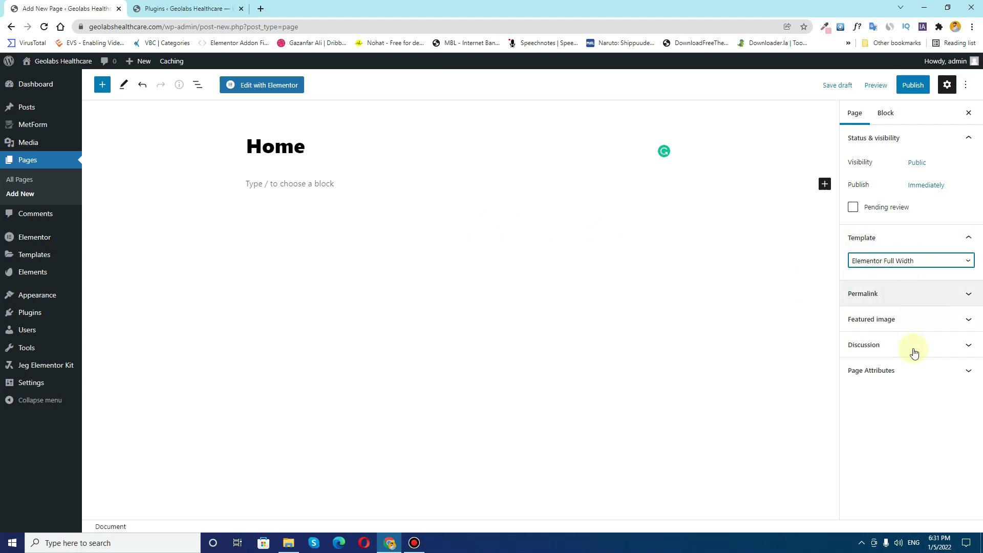
click(911, 96)
click(879, 85)
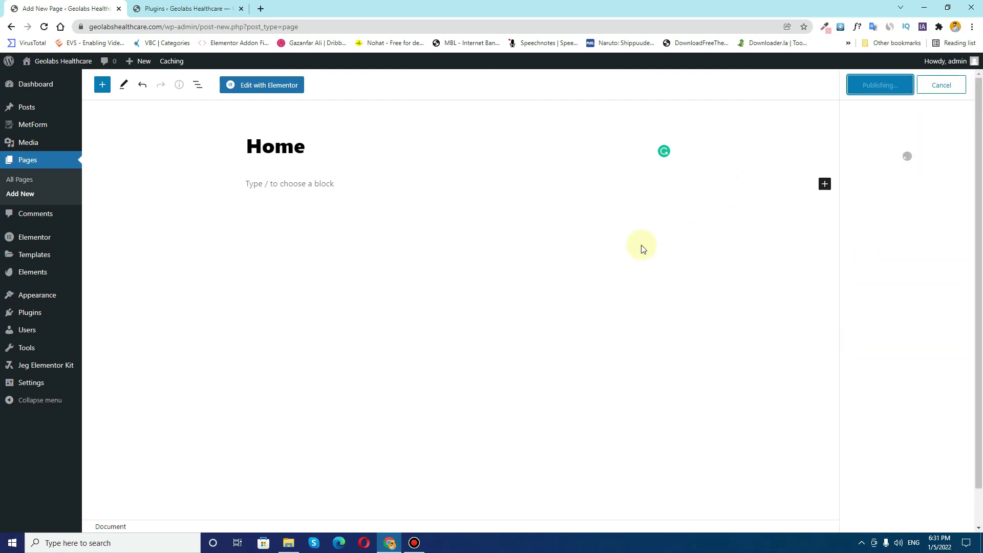
click(270, 85)
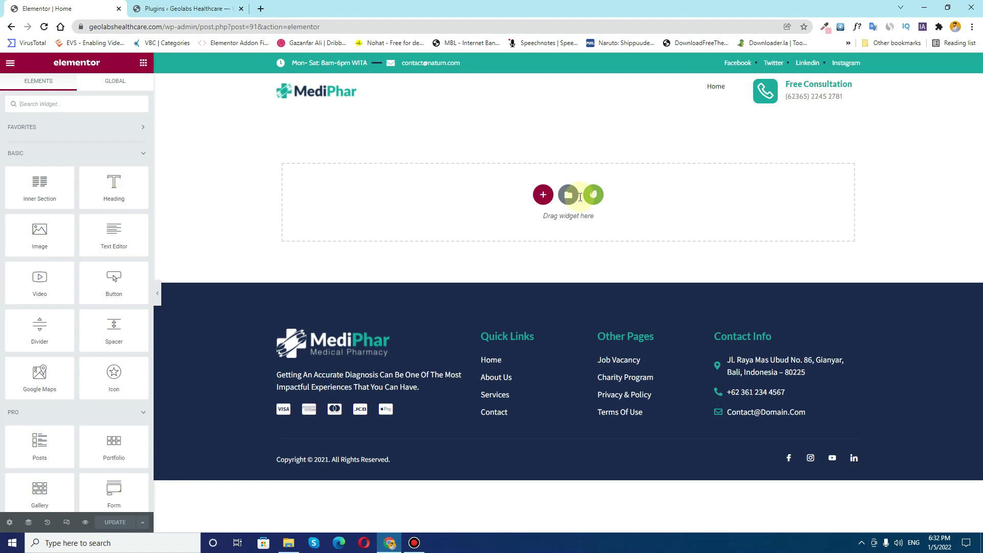
Step: Check My Templates in the Library, then show the installed Mediphar kit's 15 templates
click(568, 197)
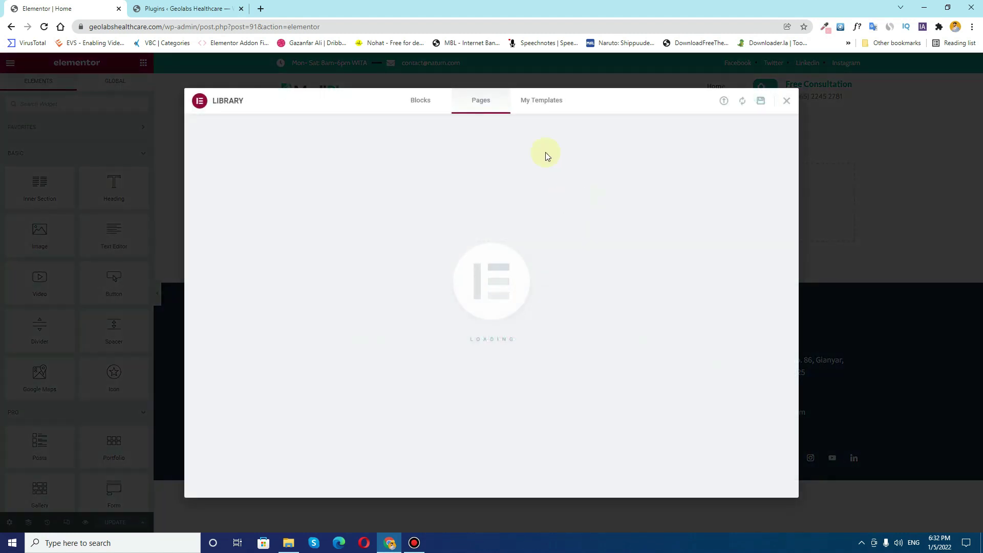
click(540, 99)
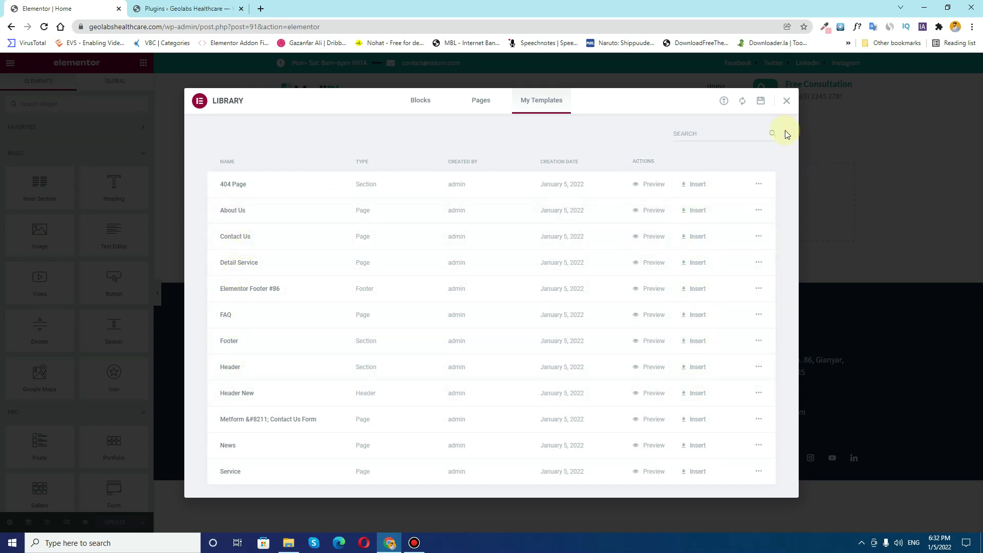
click(787, 105)
click(594, 195)
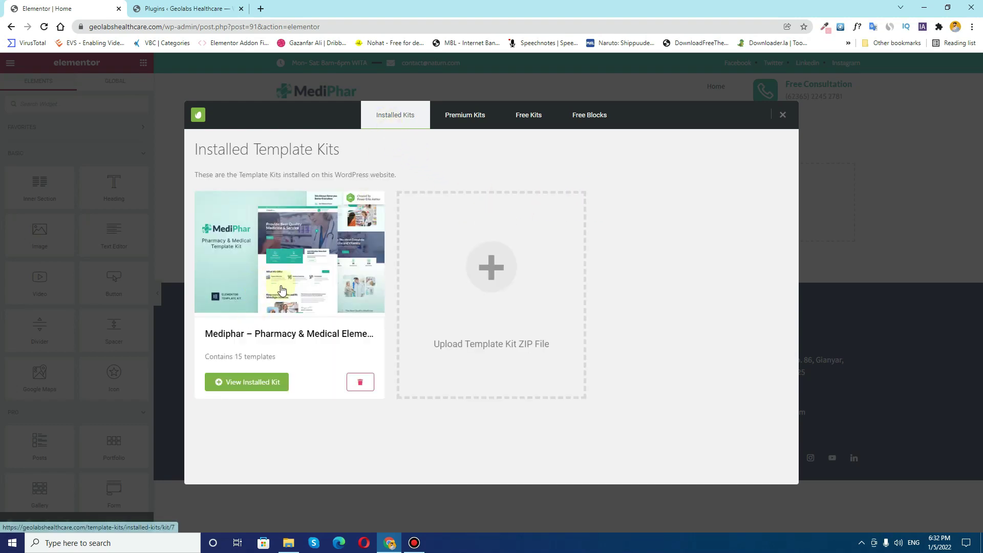
Step: Open the installed Mediphar kit to list its 15 templates
click(257, 288)
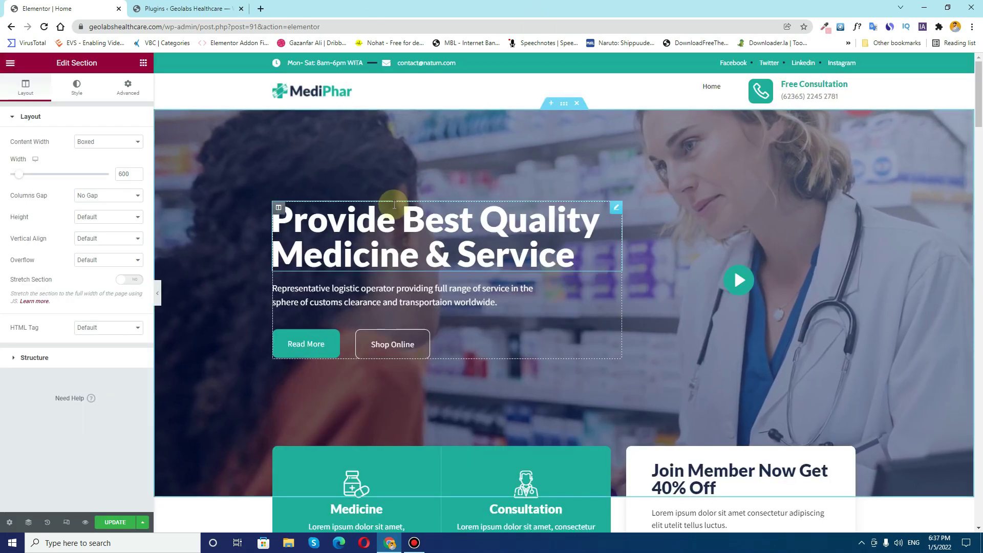
Step: Check the inserted Mediphar Home sections from hero to newsletter, then Update the page
scroll(395, 206, down, 8)
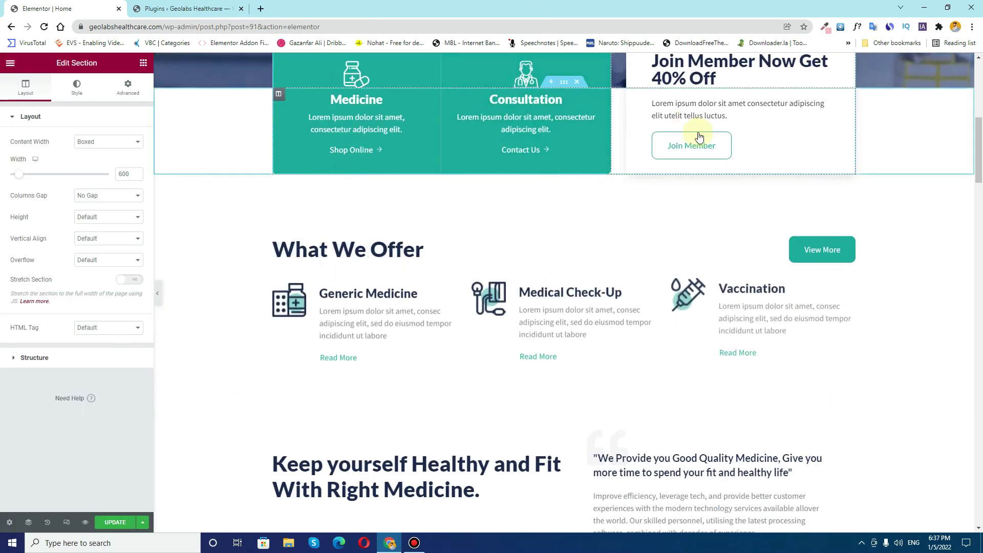
scroll(471, 151, down, 6)
scroll(407, 170, down, 12)
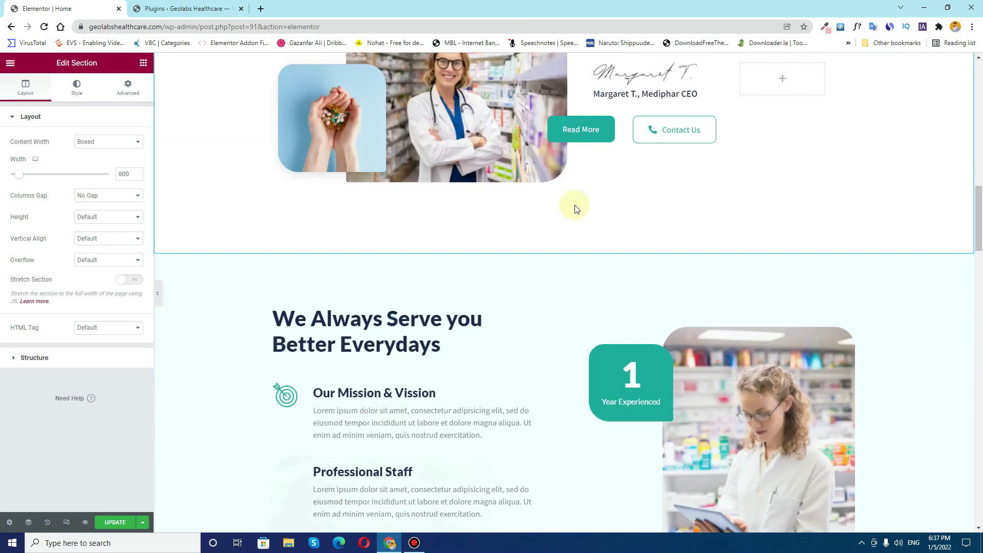
scroll(419, 246, down, 6)
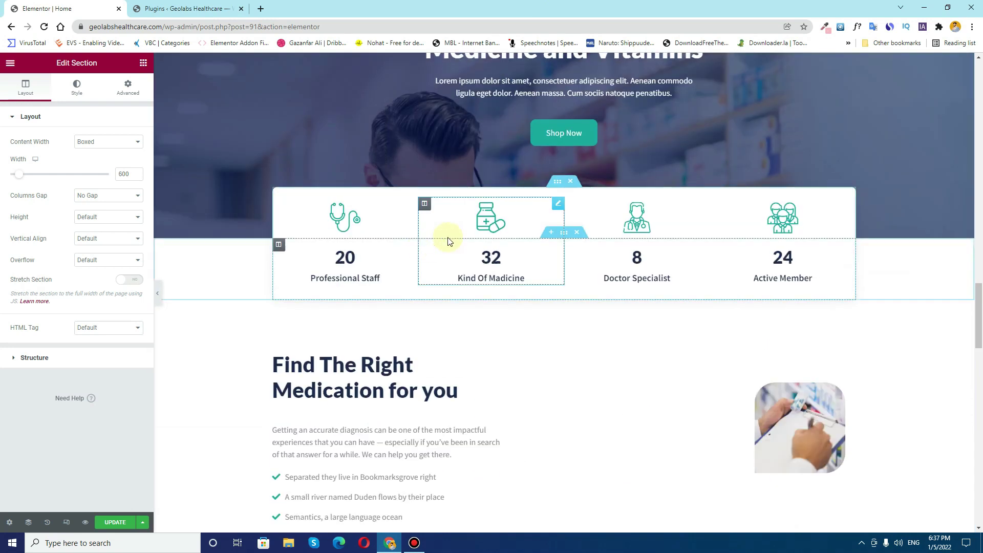
scroll(685, 244, down, 3)
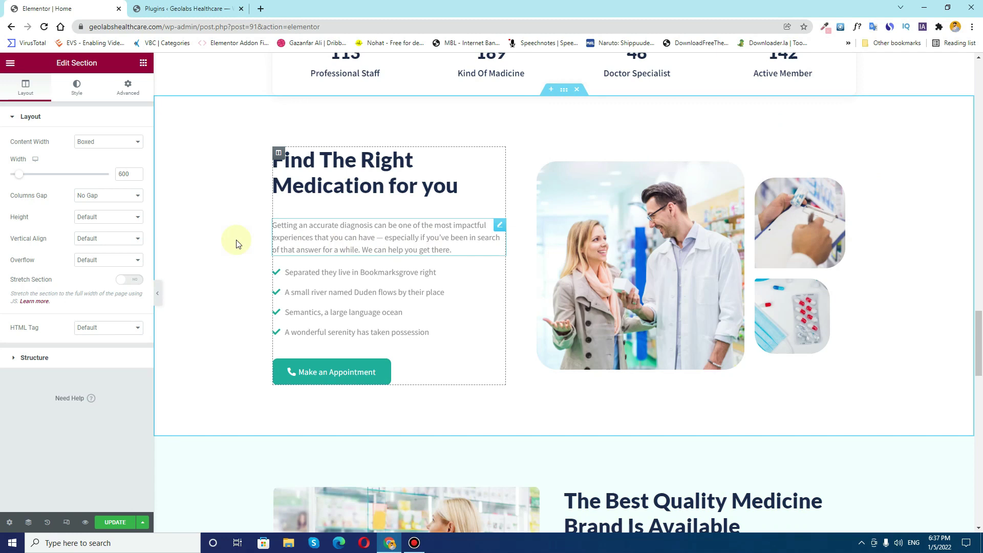
scroll(230, 241, down, 6)
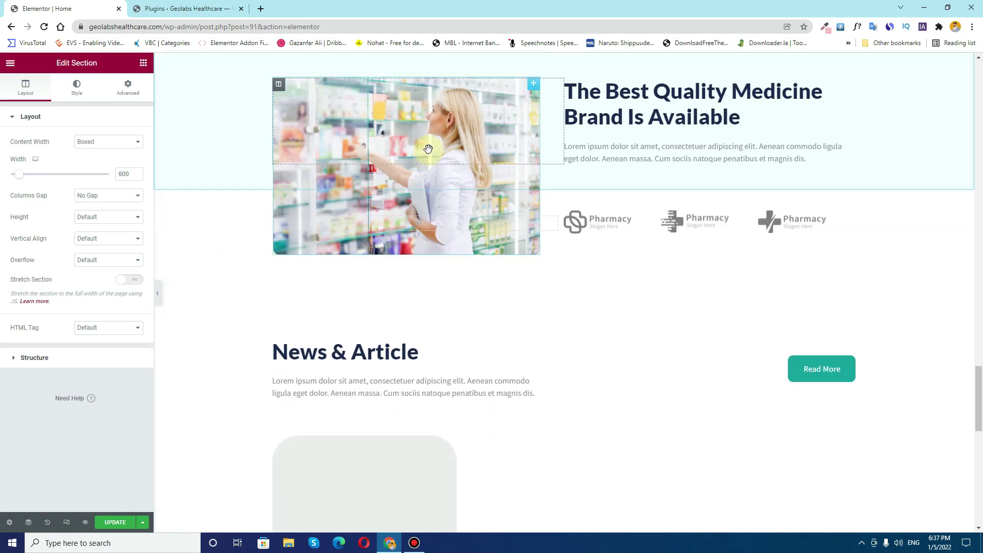
scroll(433, 237, down, 6)
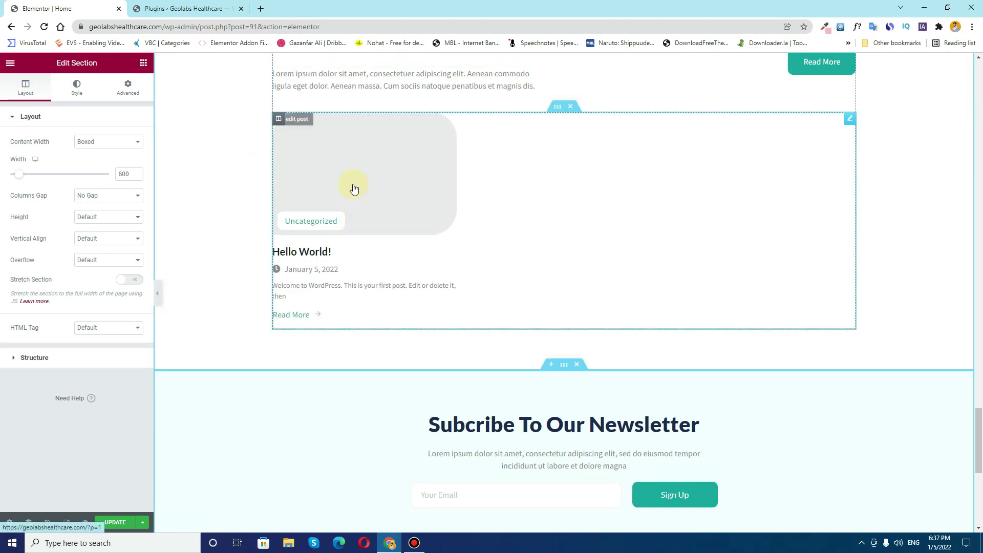
scroll(353, 189, down, 4)
scroll(350, 198, down, 4)
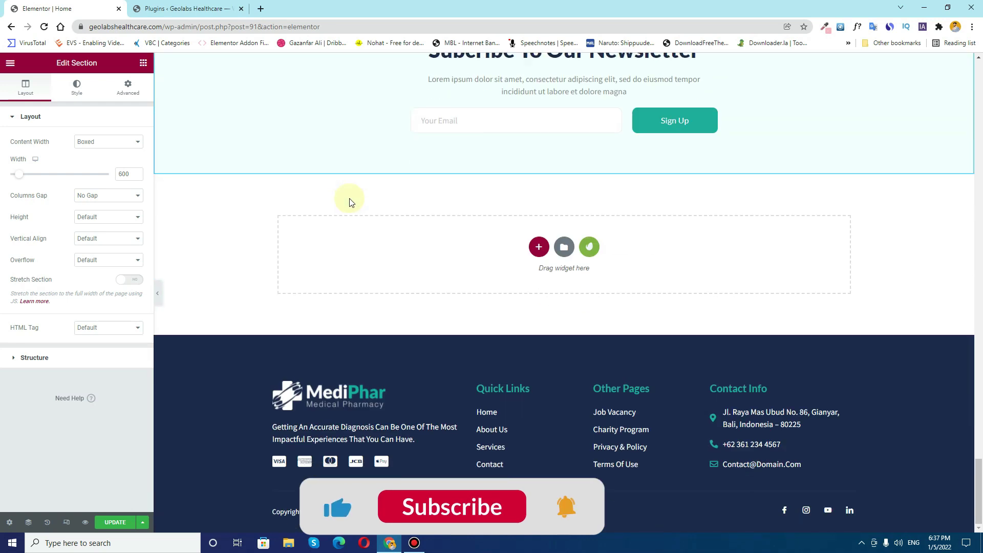
scroll(348, 198, up, 18)
scroll(348, 198, up, 20)
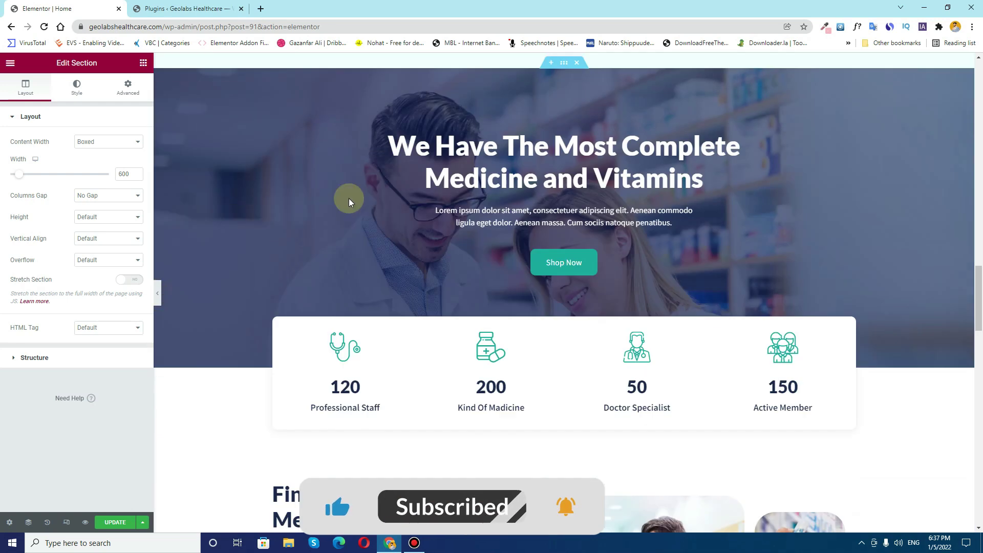
scroll(349, 200, up, 6)
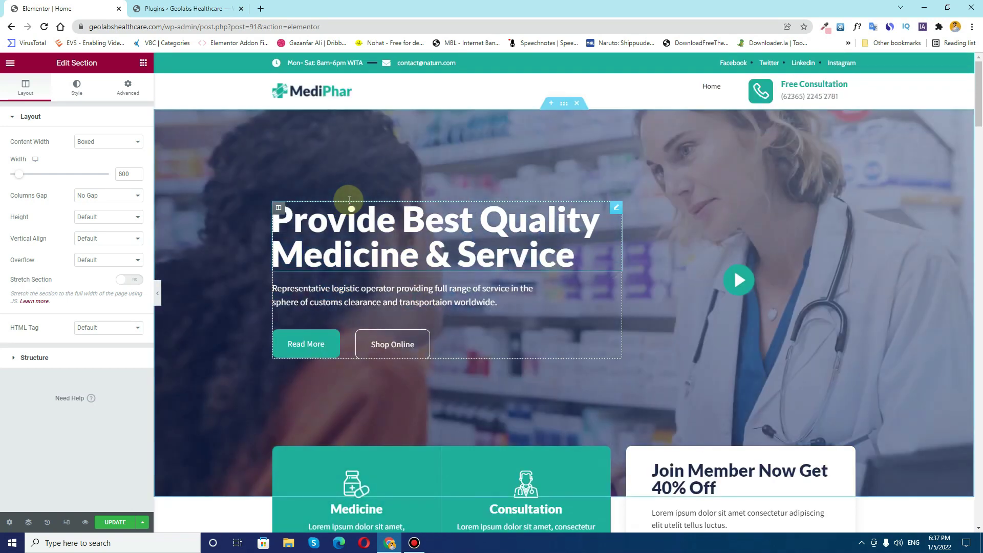
click(120, 523)
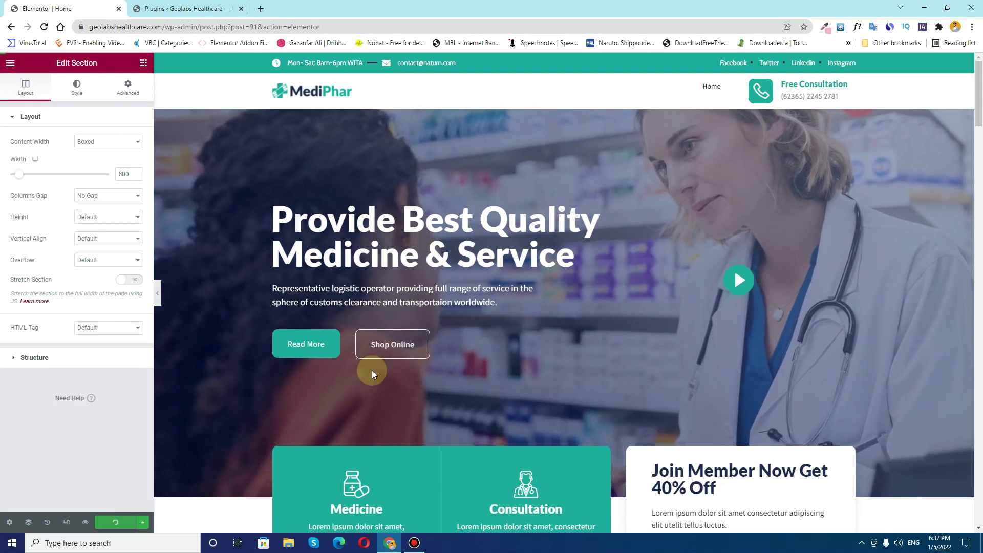